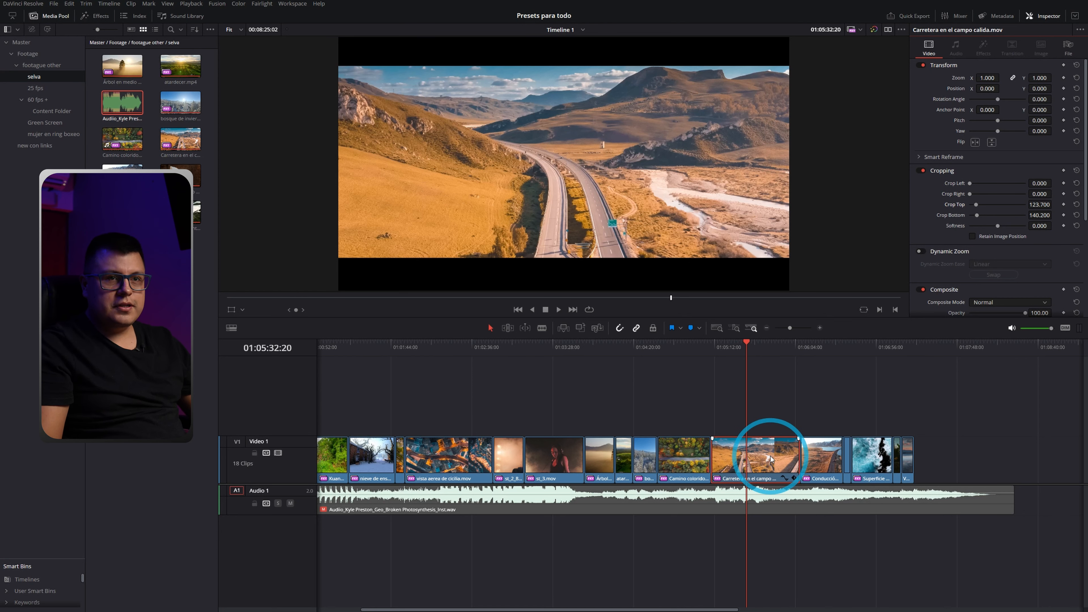
Rename the cropped road clip on Video 1 to "corte arriba y abajo" in its file metadata.
click(1067, 53)
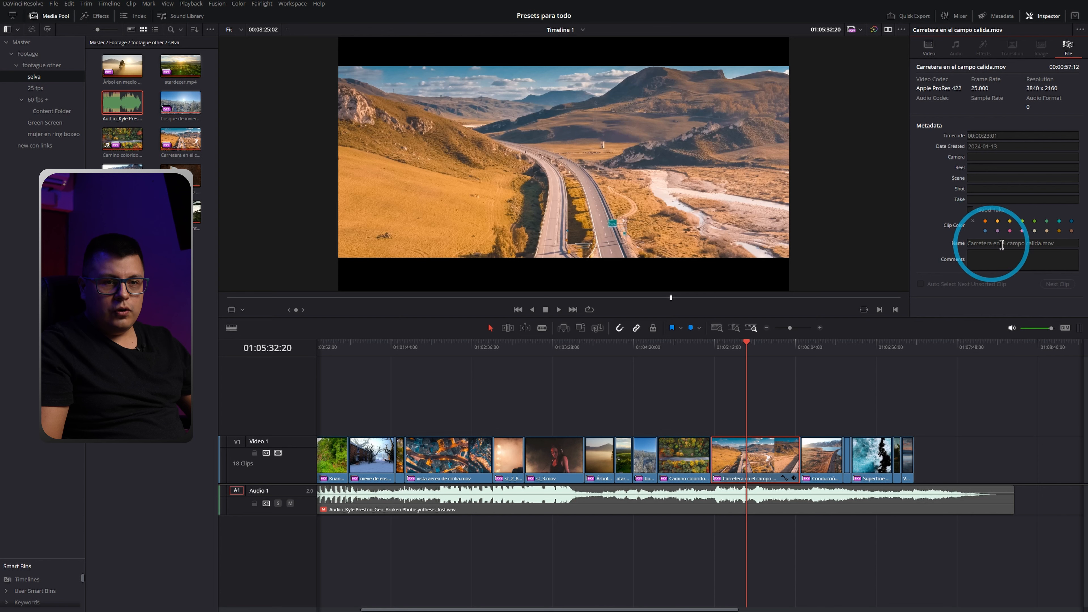
drag(1057, 242, 962, 249)
text(c)
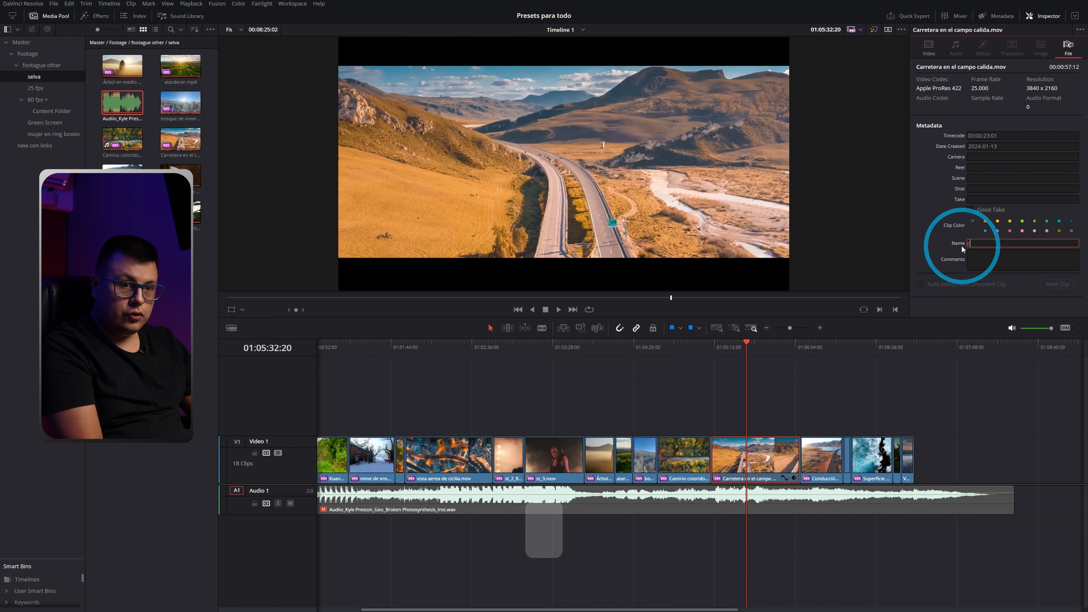
text(orte arriba )
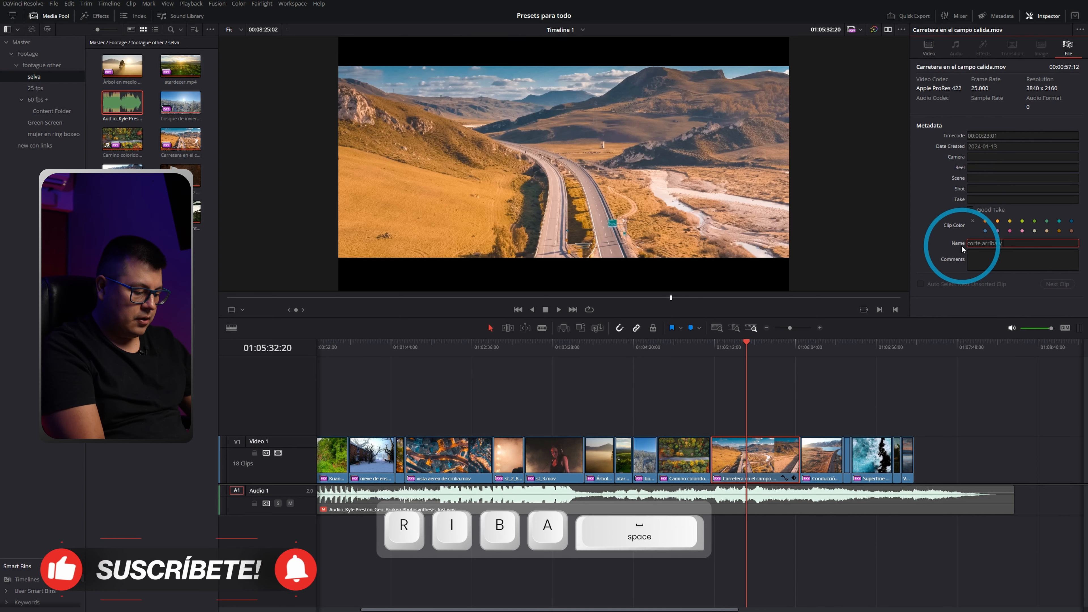
text(y abajo)
key(Return)
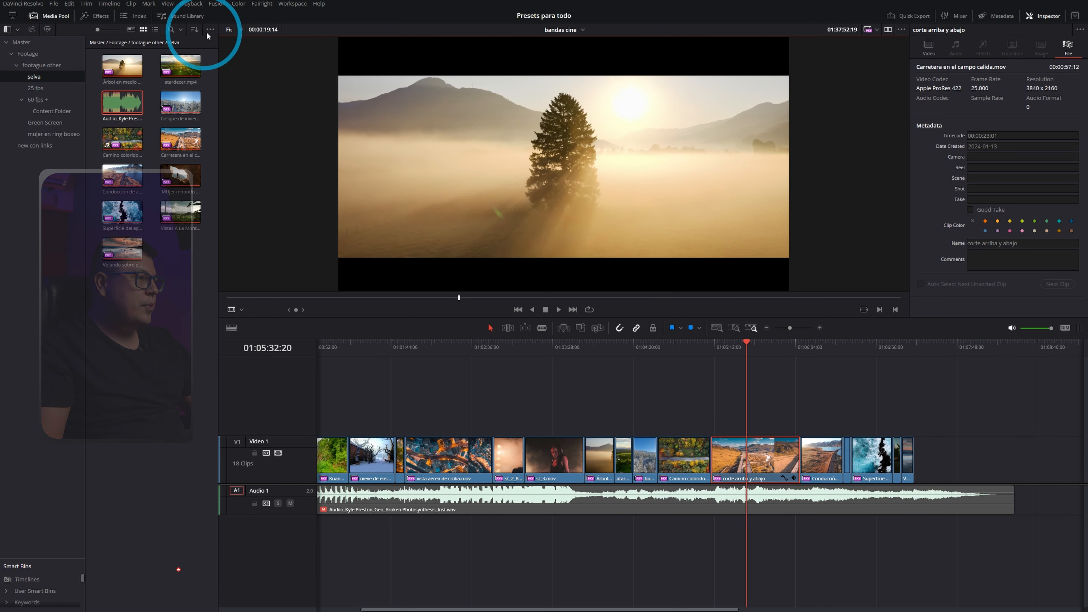
Show the power bins in the media pool and open the preset recorte bin.
click(210, 29)
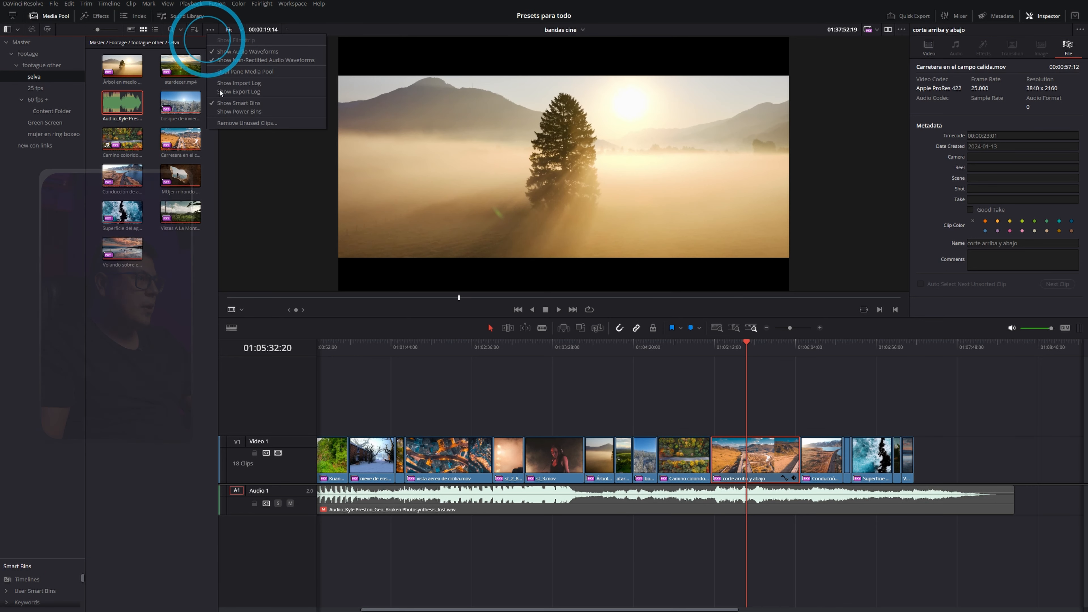
click(233, 112)
drag(49, 515, 50, 390)
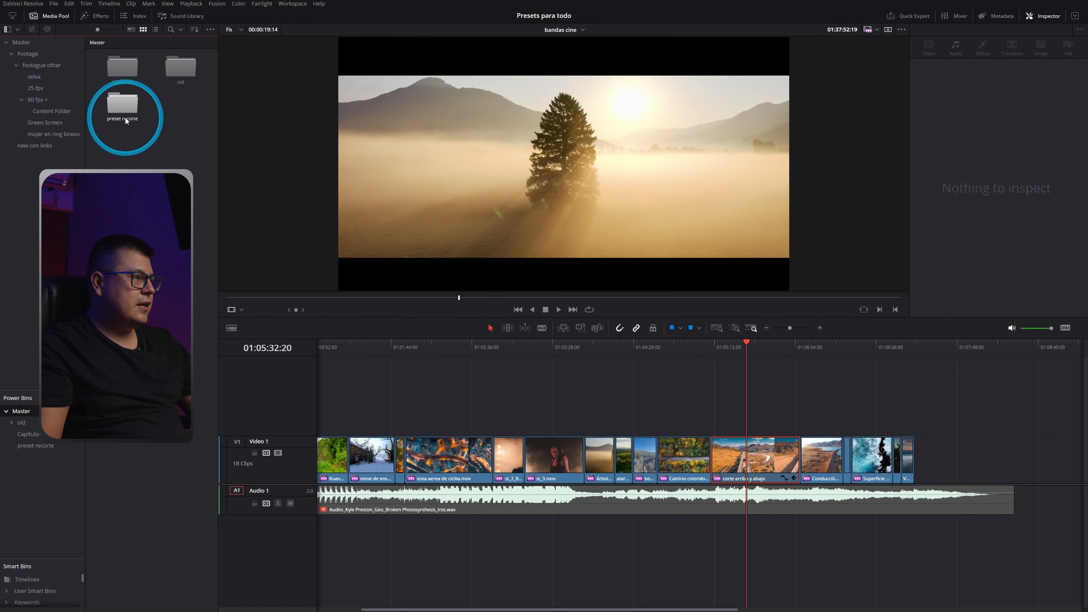
double_click(125, 116)
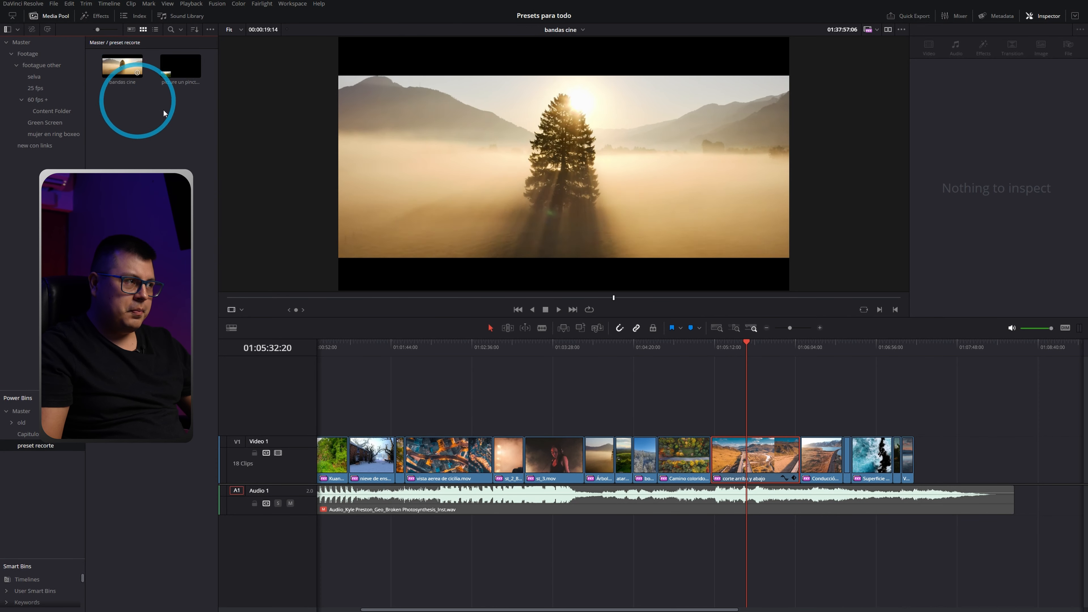
Delete the two existing clips, bandas cine and the picture-in-picture one, from the preset recorte bin.
drag(202, 104, 123, 67)
key(Delete)
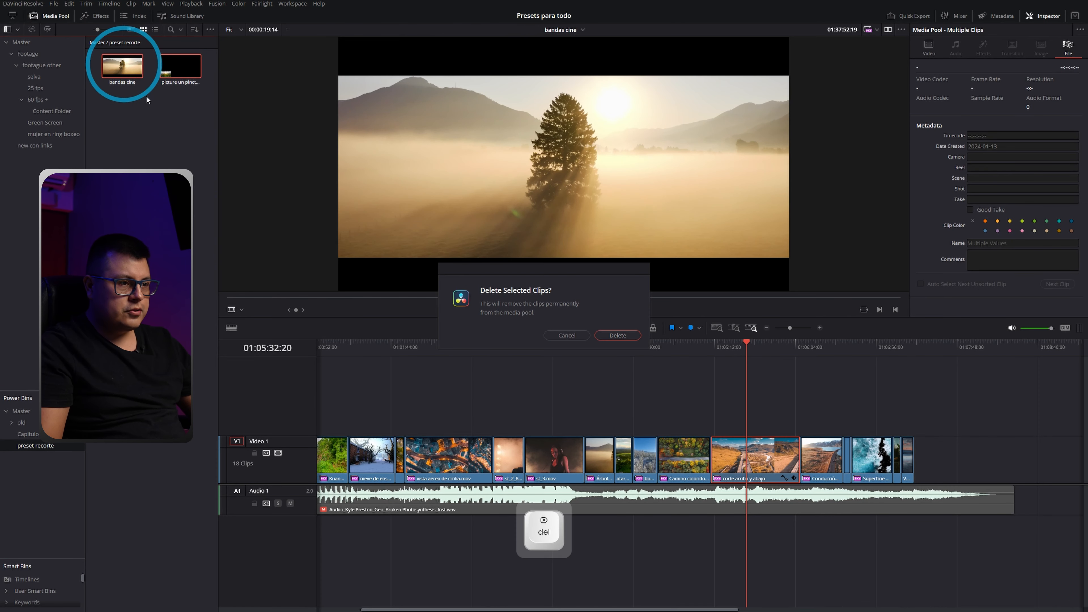
click(618, 335)
Store the corte arriba y abajo clip from the timeline in the preset recorte power bin.
click(753, 454)
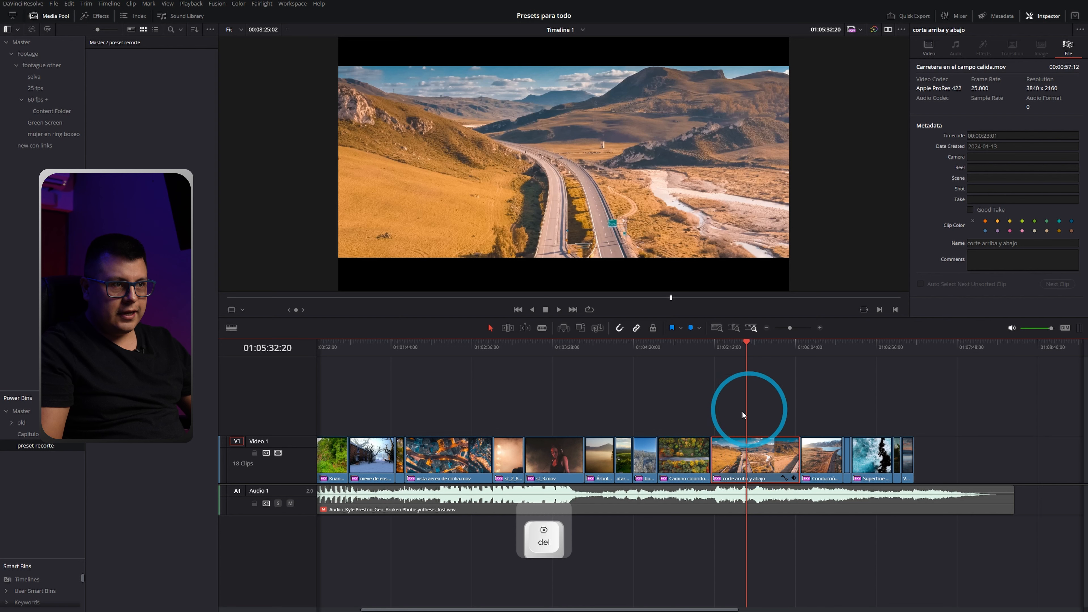
drag(776, 455, 172, 145)
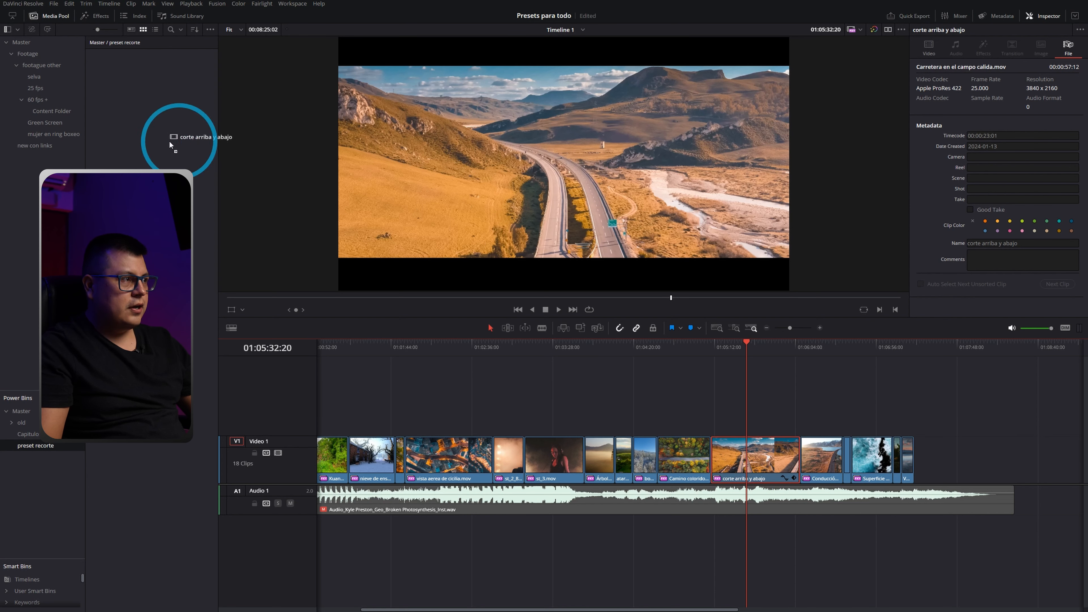
drag(172, 145, 172, 145)
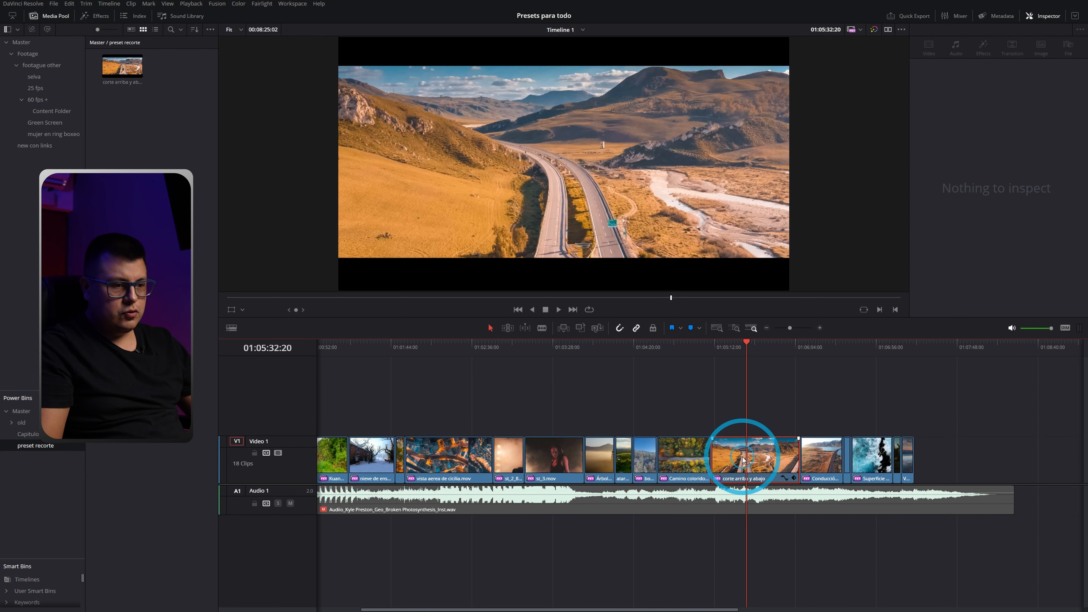
Cut the corte arriba y abajo clip out of Video 1 and close the gap it leaves.
click(743, 460)
key(ctrl+x)
key(ctrl+x)
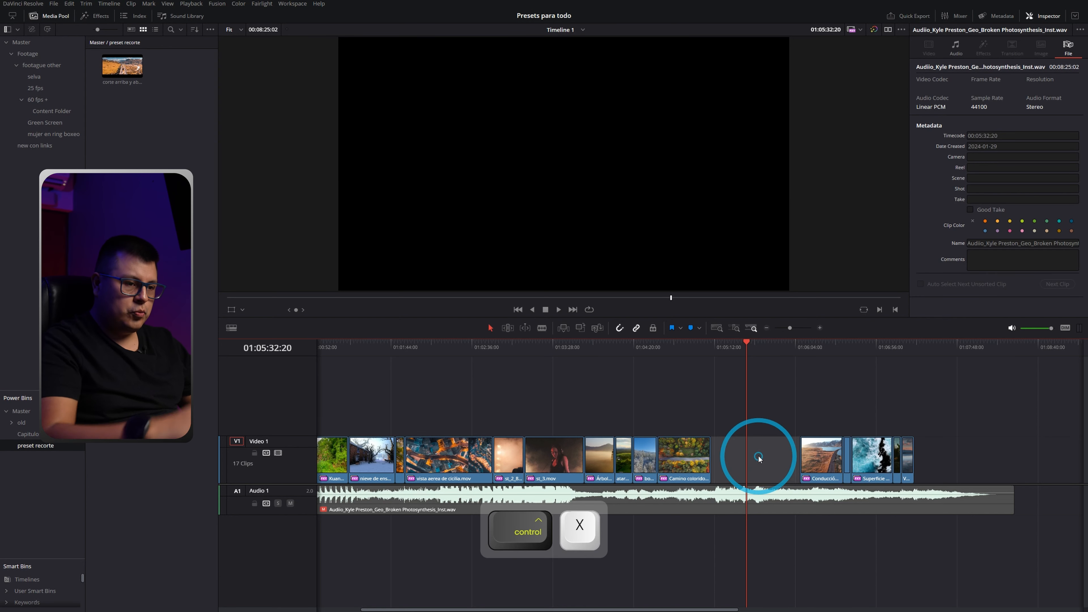
key(BackSpace)
Place the saved corte arriba y abajo preset on Video 2, above the autumn road clip Camino colorido.
drag(719, 354, 595, 364)
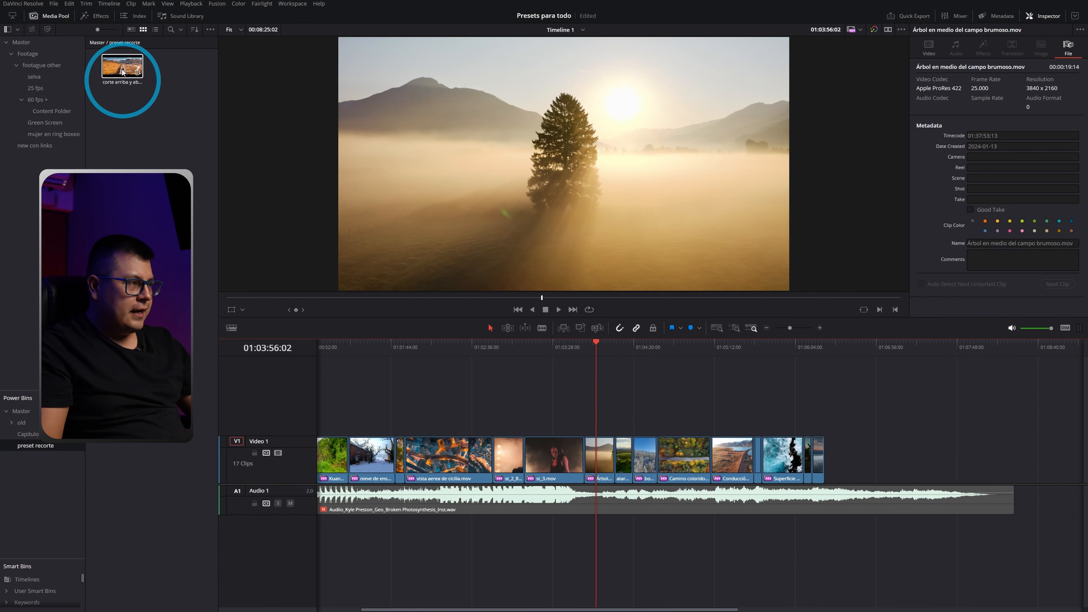
drag(123, 72, 130, 116)
drag(578, 363, 664, 396)
Copy the corte arriba y abajo clip's attributes onto the misty tree, atardecer and bosque de invierno clips, including all video attributes.
click(600, 447)
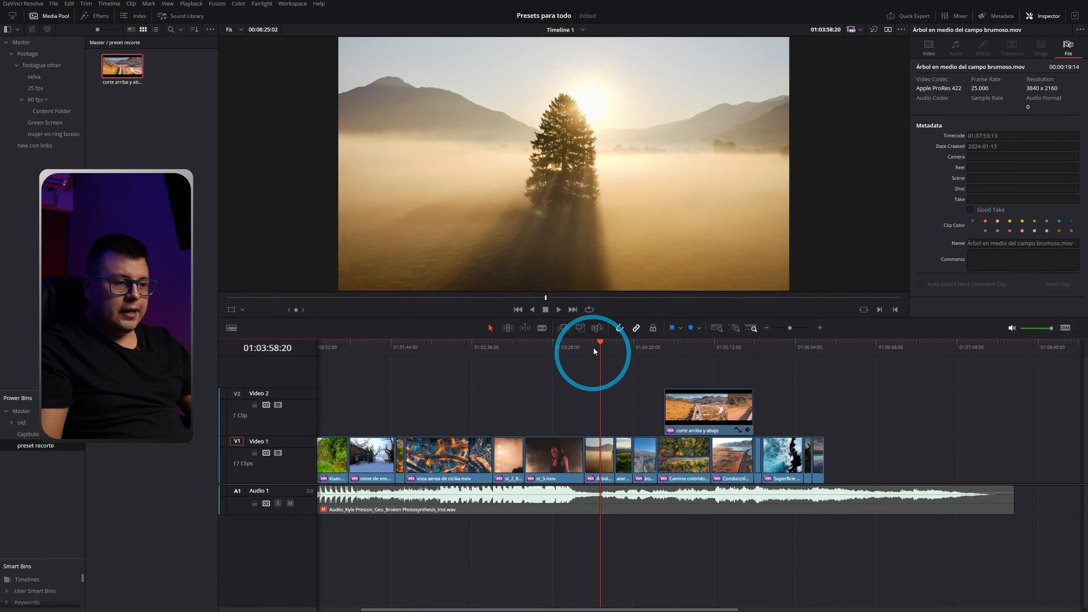
drag(593, 351, 615, 451)
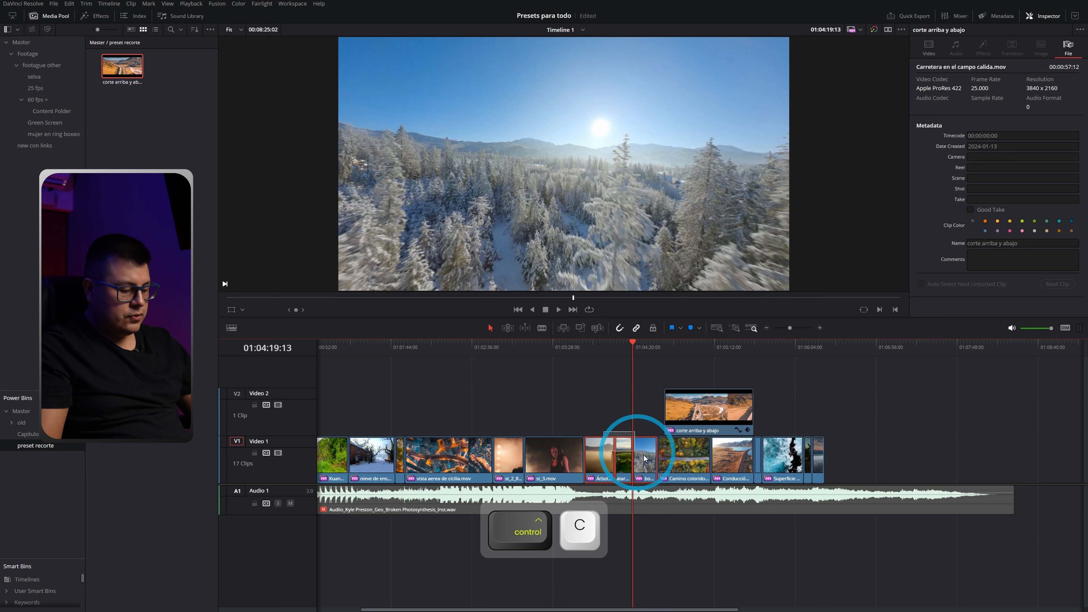
key(alt+v)
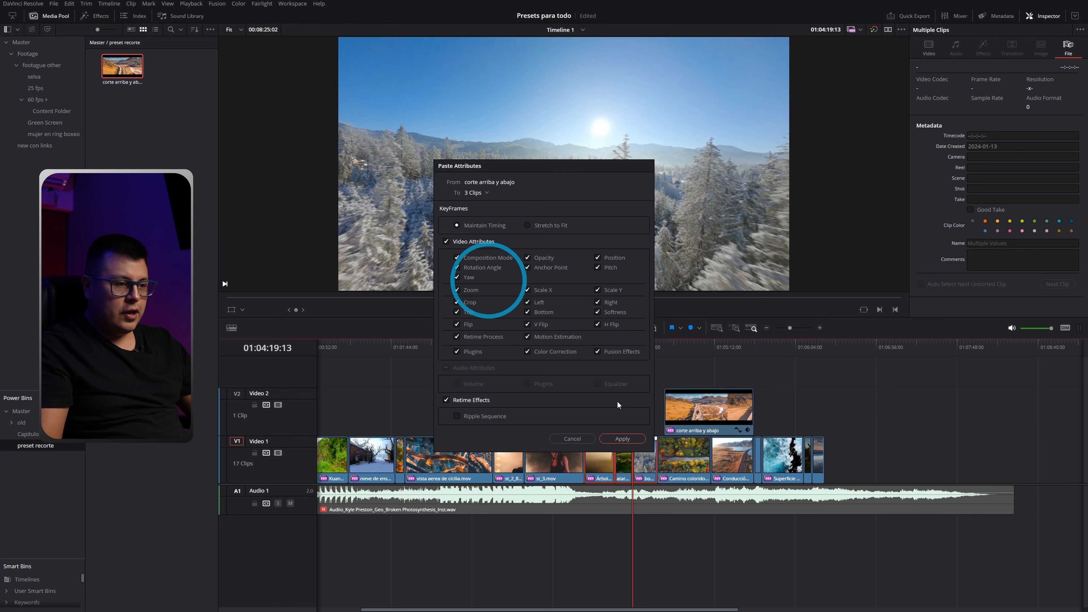
click(621, 438)
Play through the misty tree, atardecer and bosque de invierno clips to check the pasted crop.
click(591, 352)
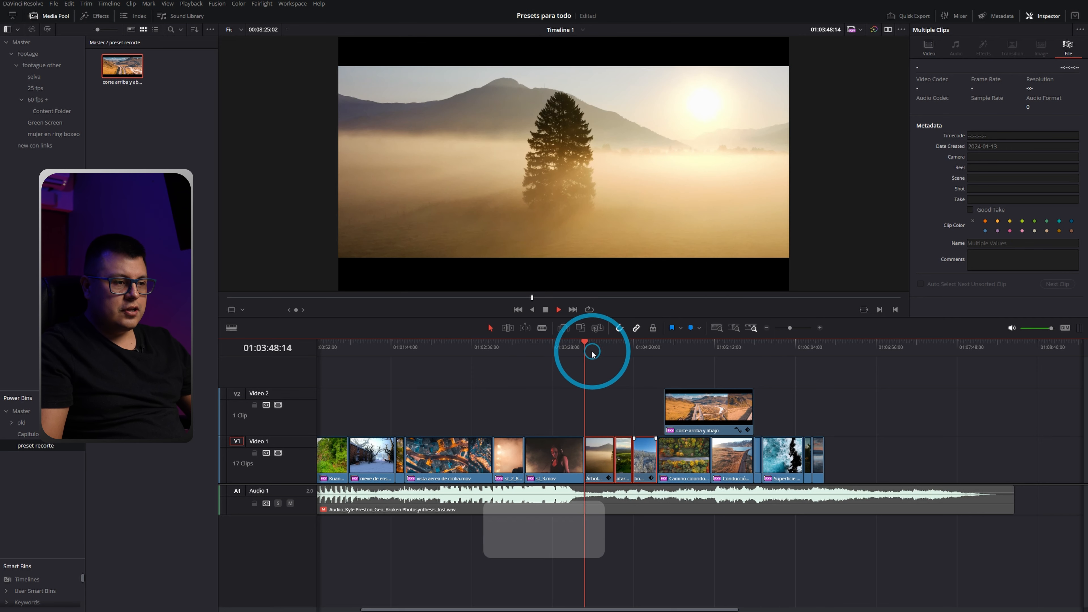
key(space)
click(596, 346)
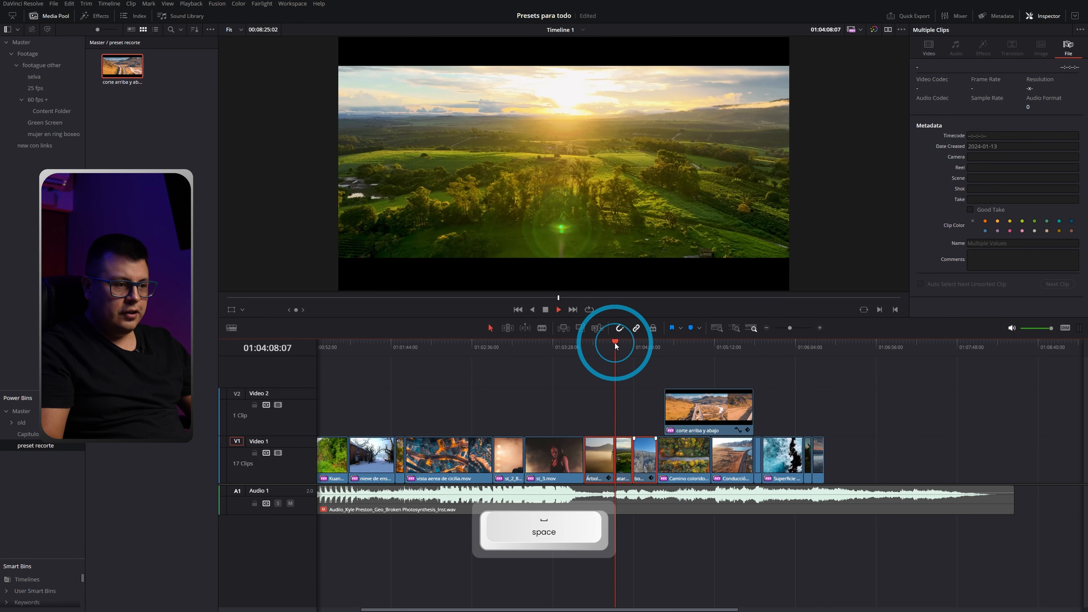
key(Down)
key(space)
key(space)
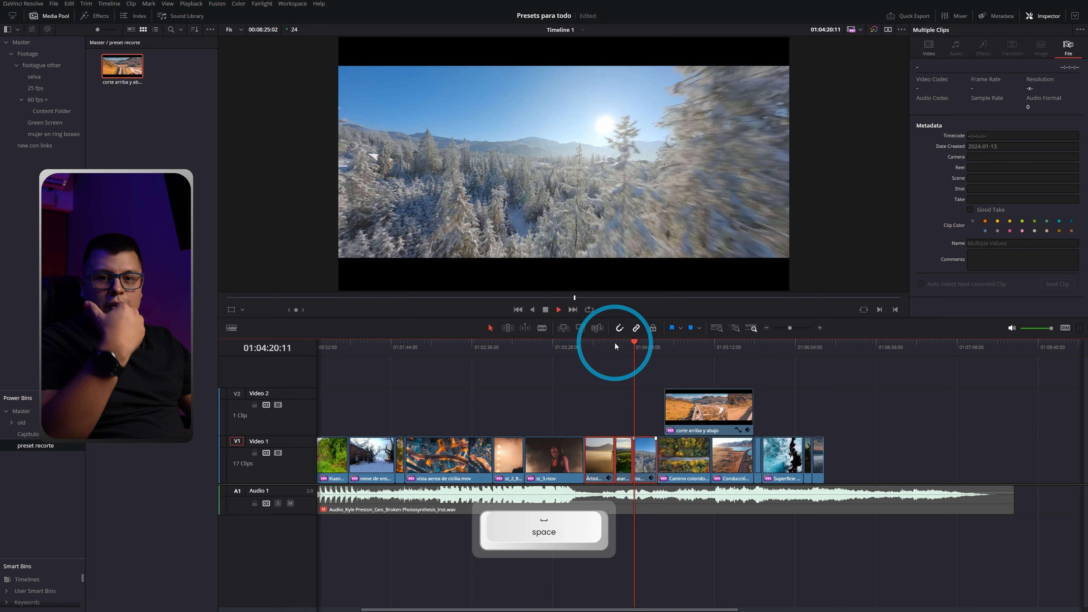
Replace the preset clip on Video 2 with a fresh corte arriba y abajo copy starting above the bosque de invierno clip.
click(719, 418)
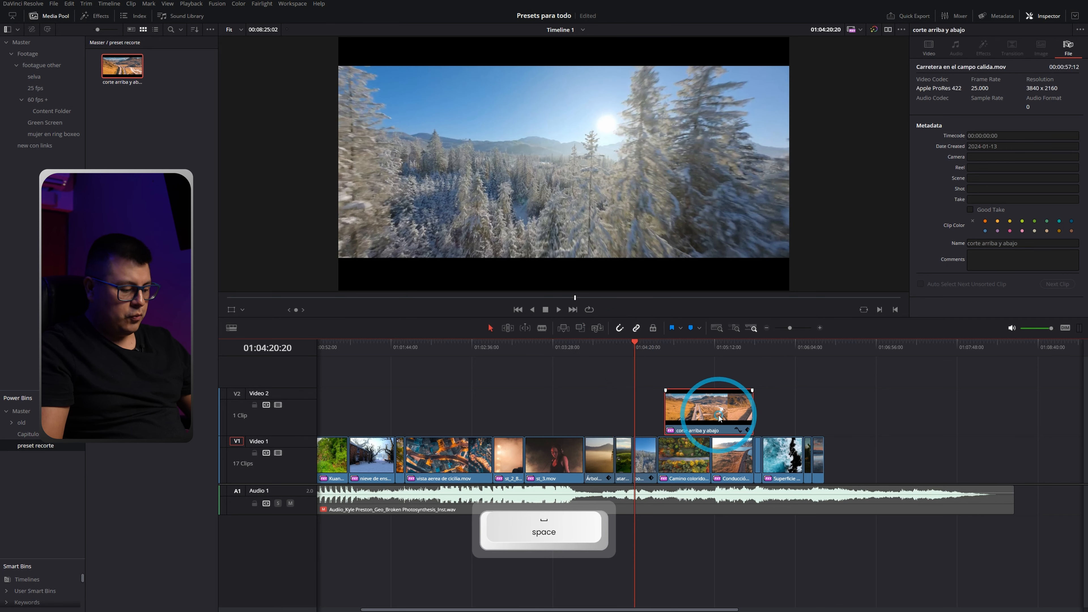
key(ctrl+x)
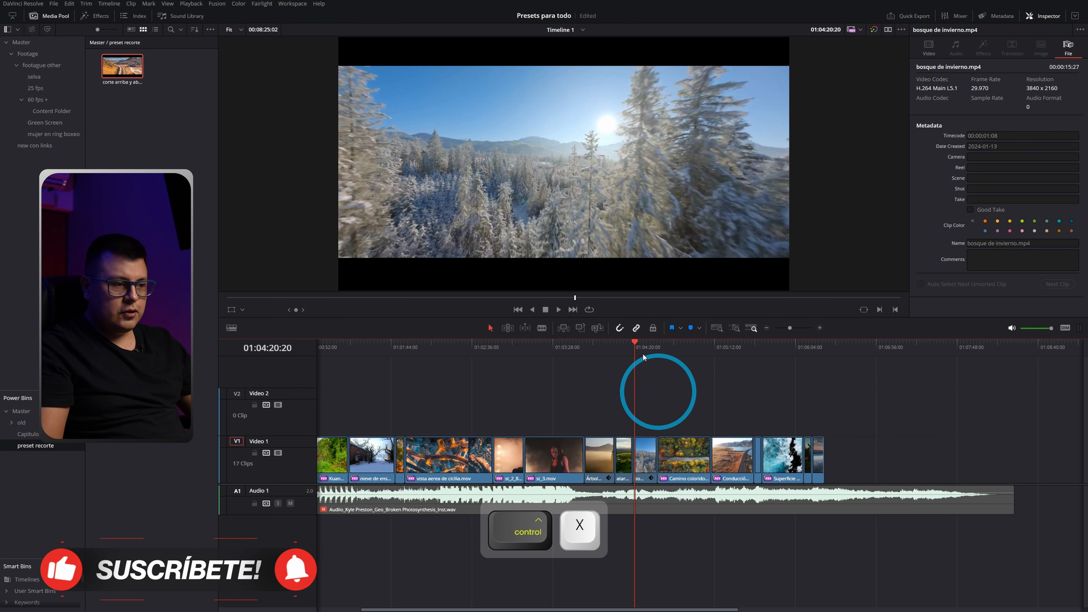
click(605, 353)
click(614, 363)
drag(122, 65, 642, 420)
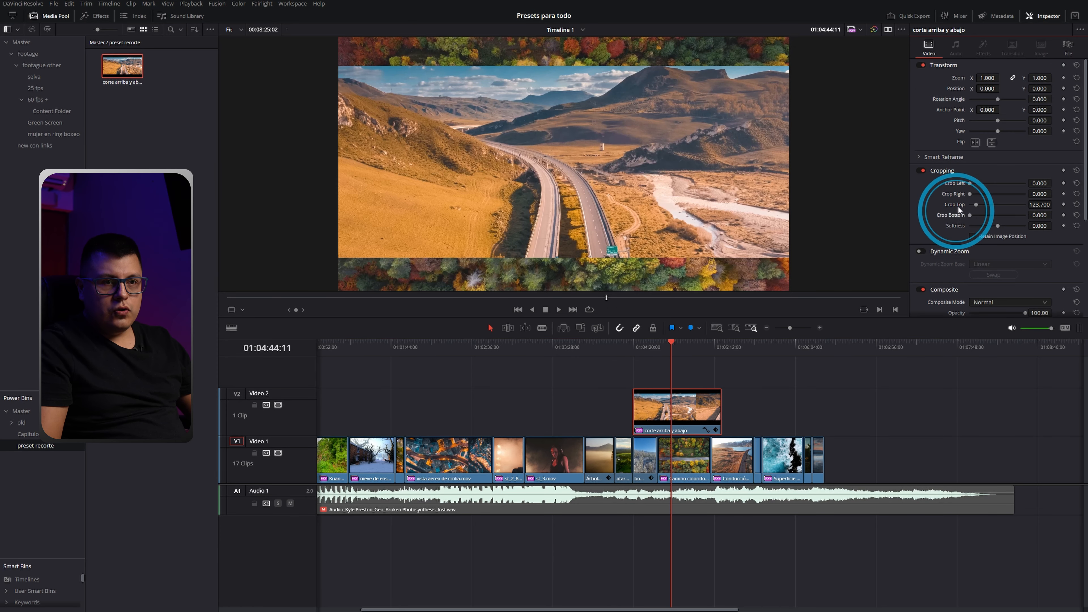
Reset the Video 2 clip's cropping, set its zoom to 0.210 and its position to X -544, Y -245.
double_click(955, 205)
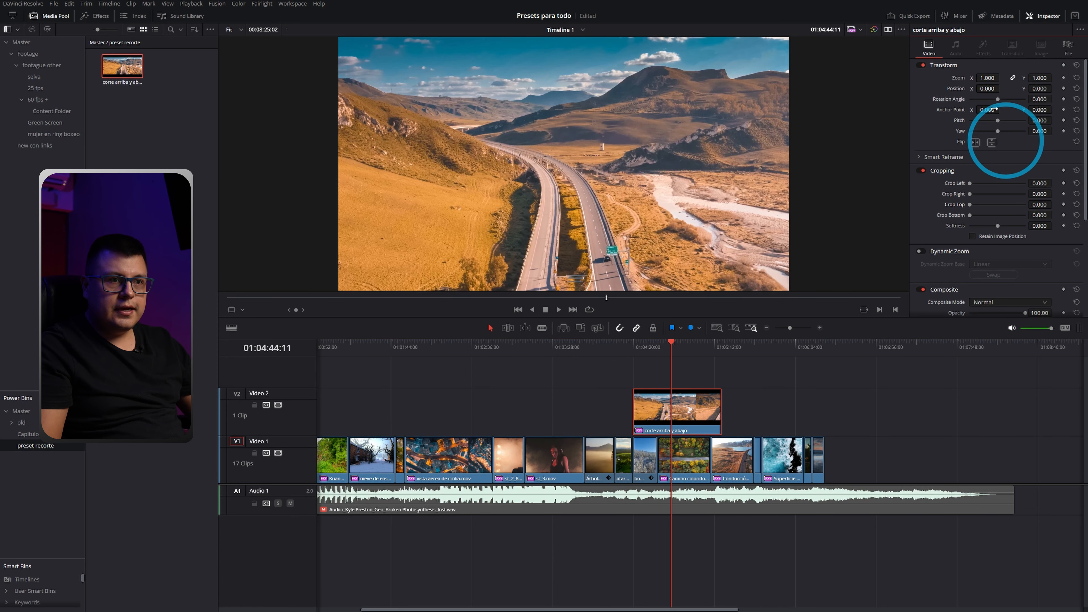
drag(988, 78, 1044, 84)
click(676, 384)
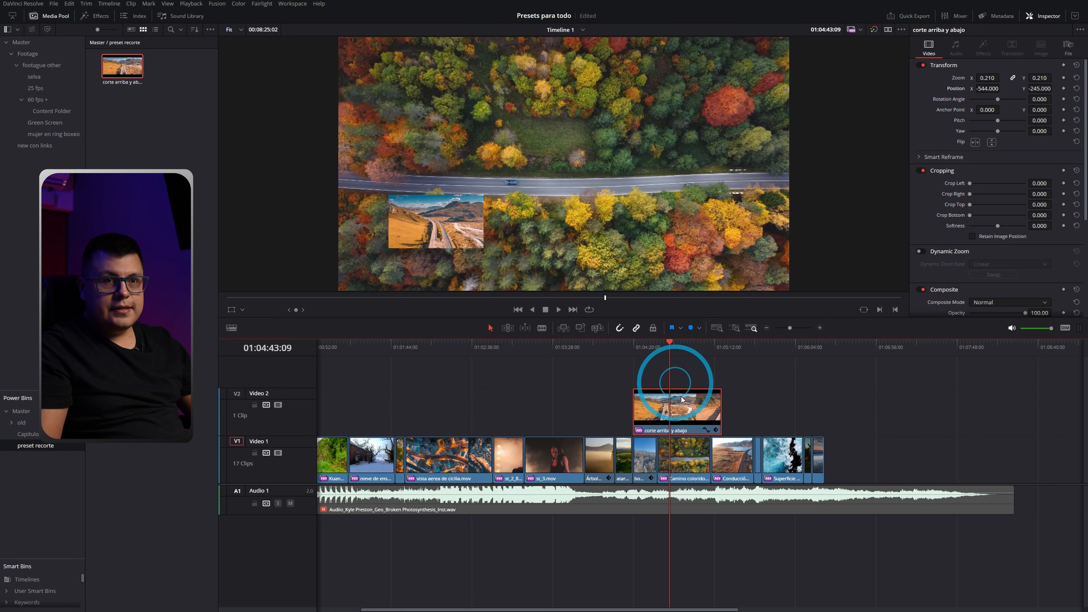
Rename the scaled-down clip on Video 2 to "picture in piture" in its file metadata.
click(1068, 47)
drag(1024, 243, 924, 242)
text(picture ii piture)
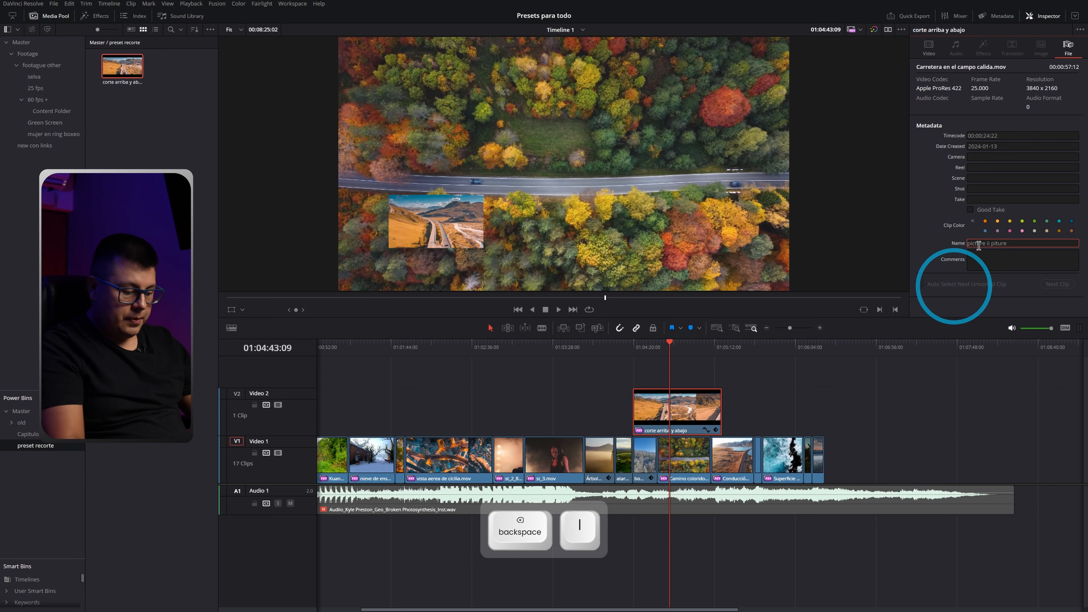
click(990, 243)
key(BackSpace)
text(n)
click(991, 257)
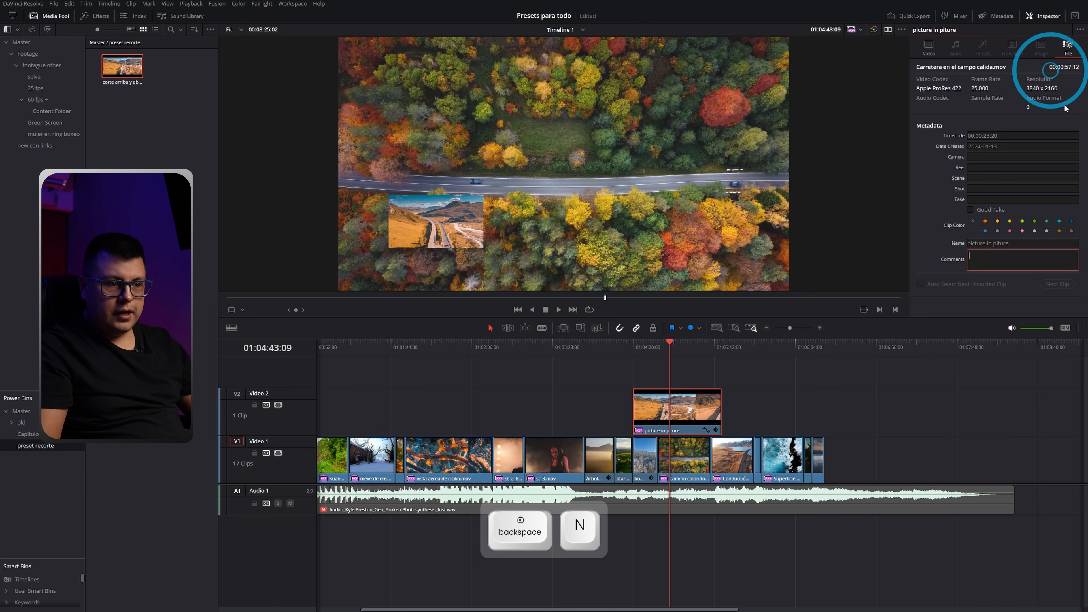
Store the picture in piture clip in the preset recorte bin and cut it from Video 2.
drag(715, 418, 124, 158)
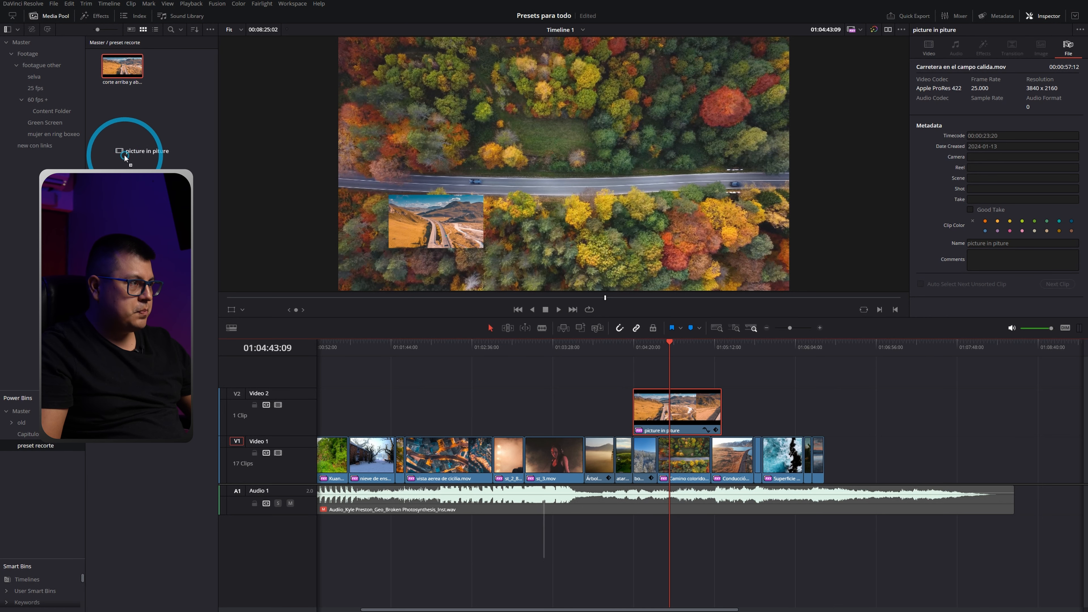
click(175, 65)
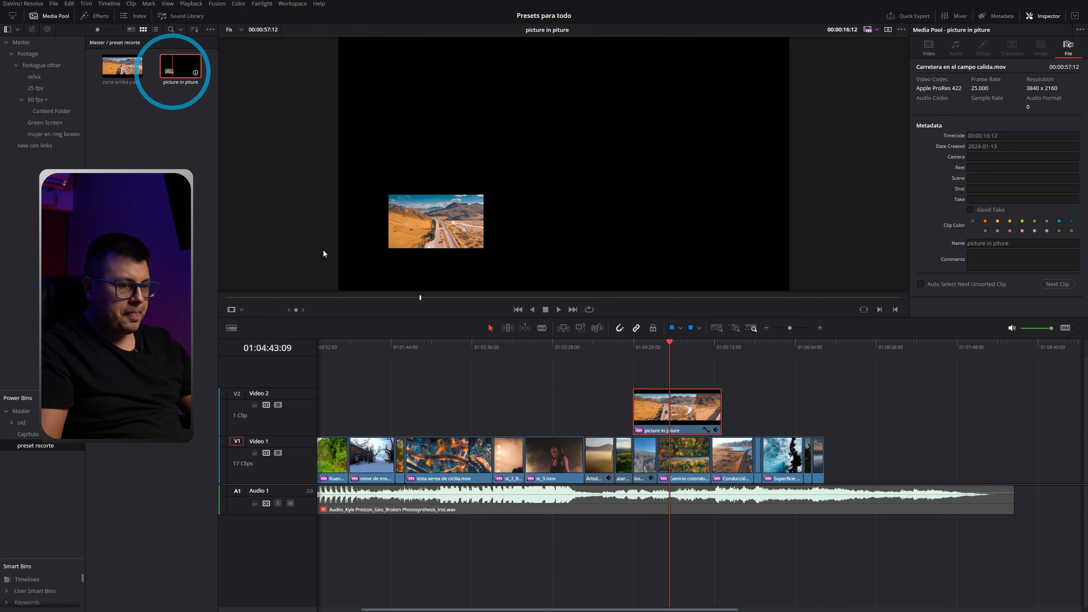
click(654, 406)
key(ctrl+x)
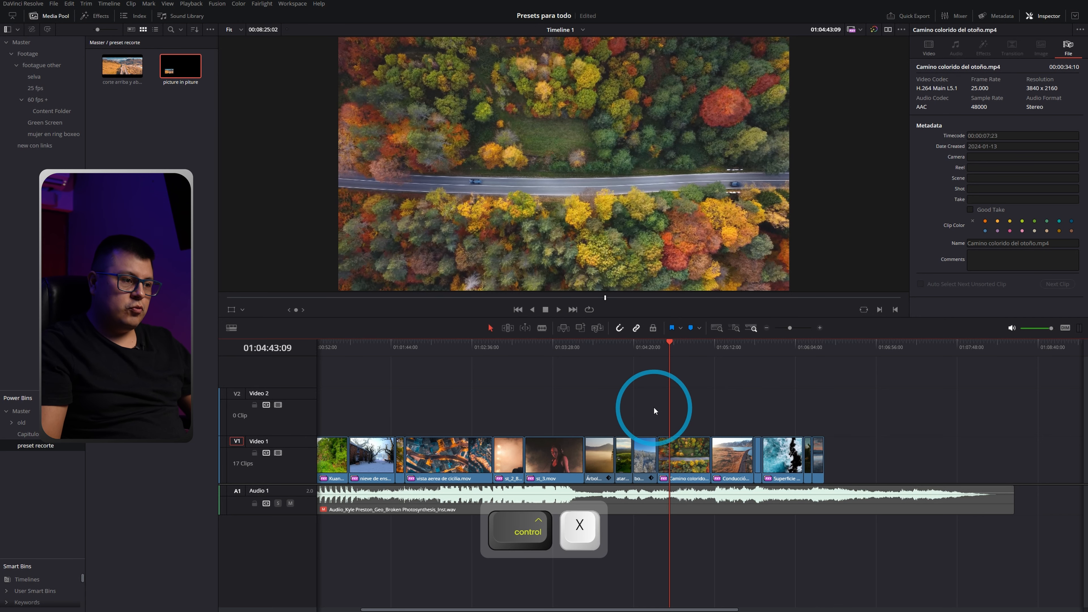
Place the saved picture in piture preset on Video 2, starting above the misty tree clip.
drag(560, 350, 548, 388)
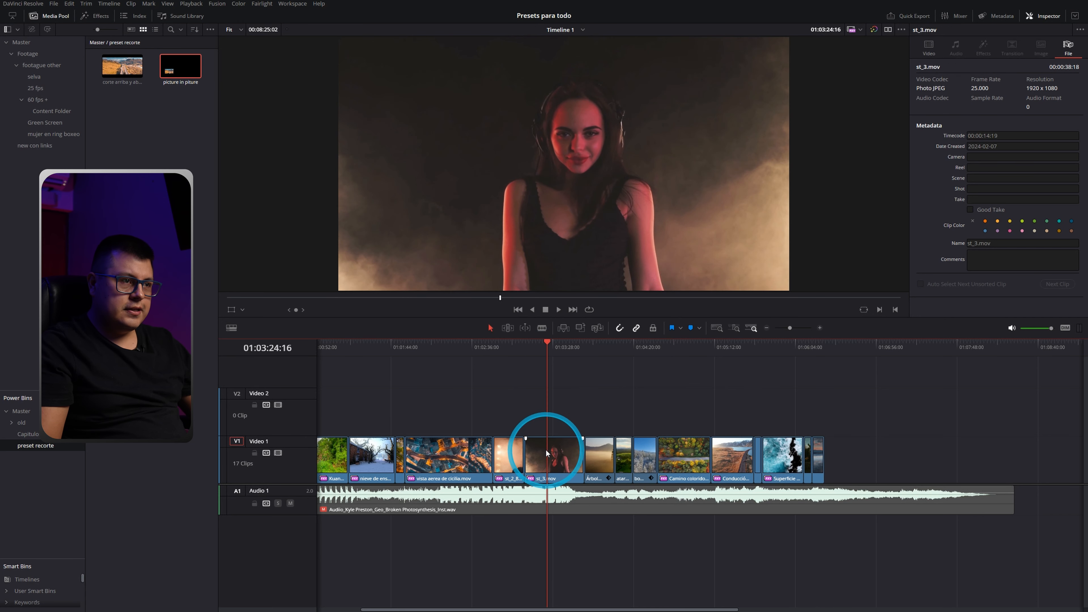
click(177, 65)
drag(178, 66, 581, 404)
Paste the picture in piture preset's attributes onto st_3.mov and cut the preset clip from Video 2.
click(610, 344)
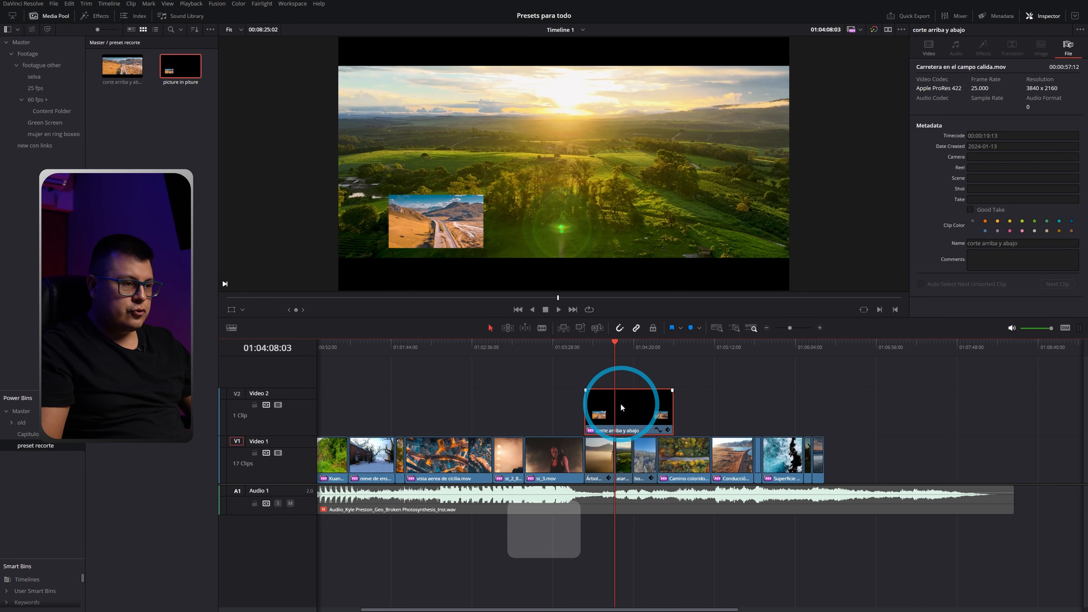
key(ctrl+c)
key(alt+v)
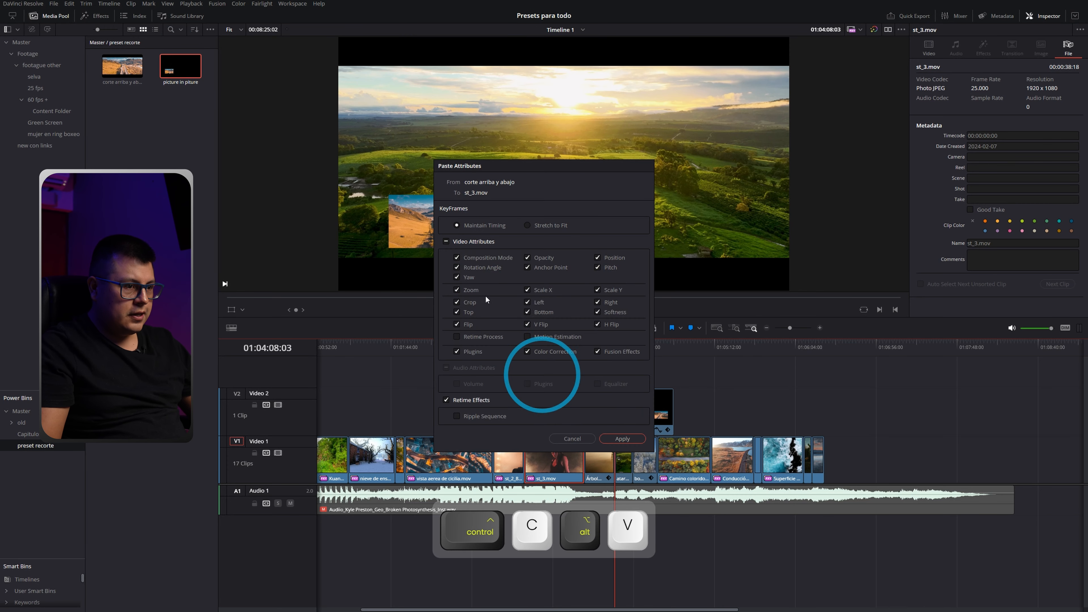
click(622, 440)
click(636, 410)
key(ctrl+x)
Move st_3.mov to Video 2 above the vista aerea de sicilia clip and play back the overlay.
drag(554, 454, 449, 405)
click(429, 351)
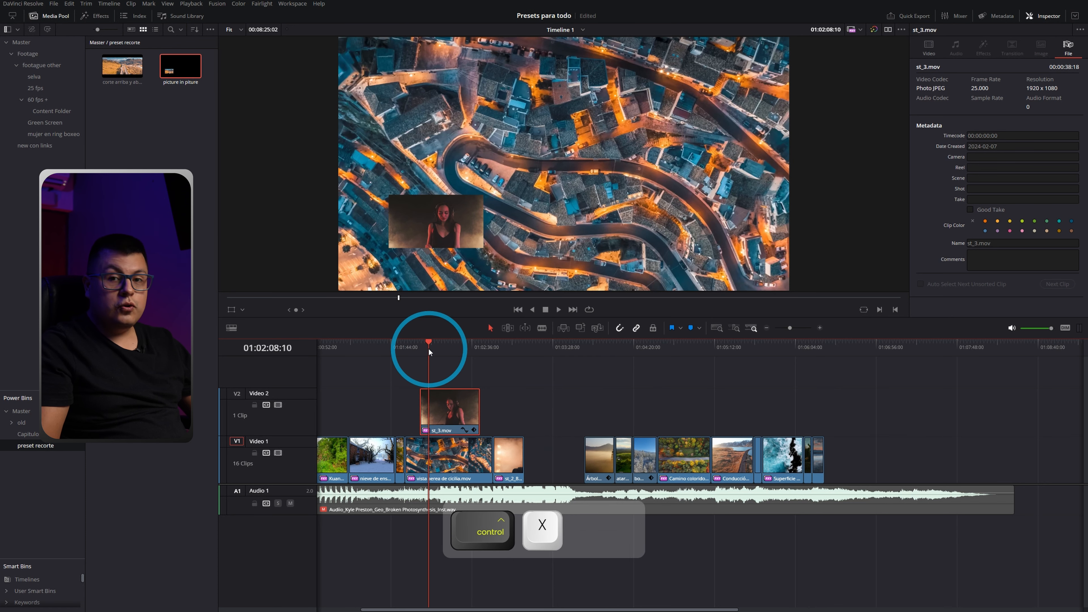
key(space)
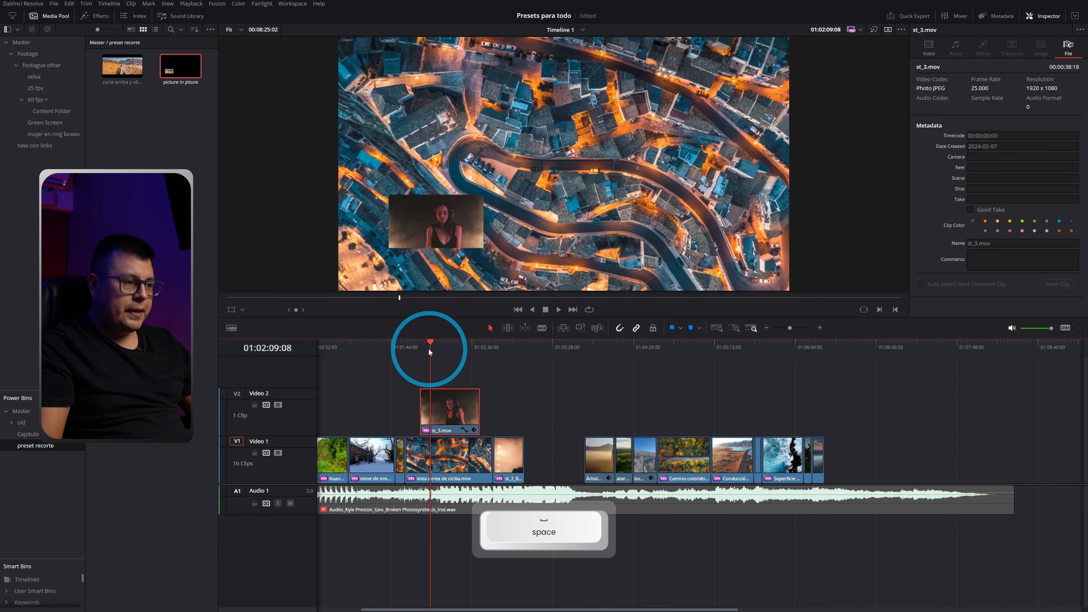
click(446, 347)
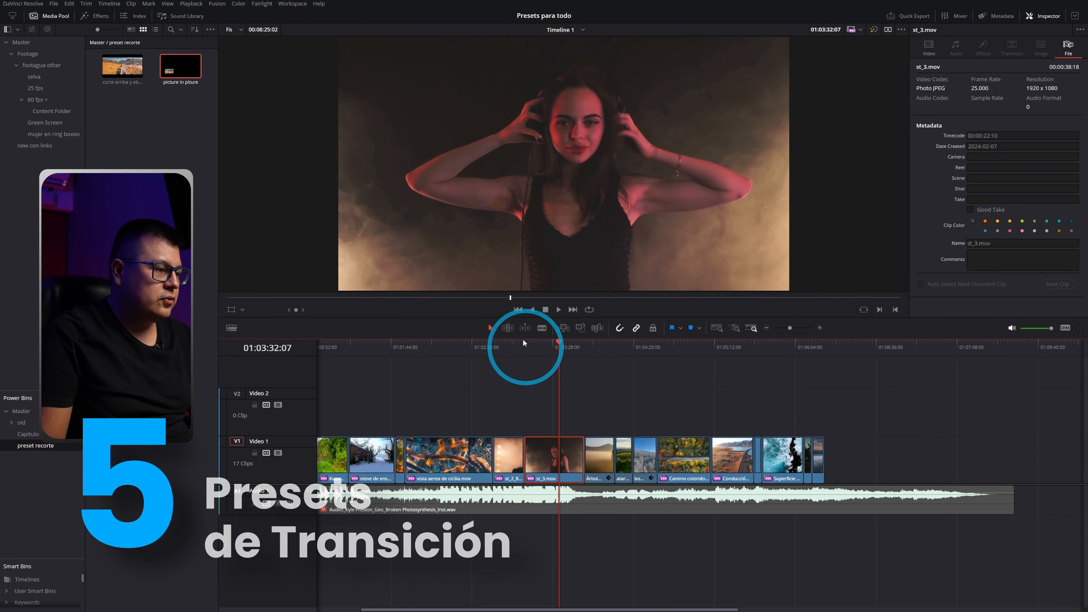
Add a Cross Dissolve at the cut between st_2_8.mov and st_3.mov, trimming the clips for handles, and play it back.
click(523, 343)
scroll(556, 439, up, 4)
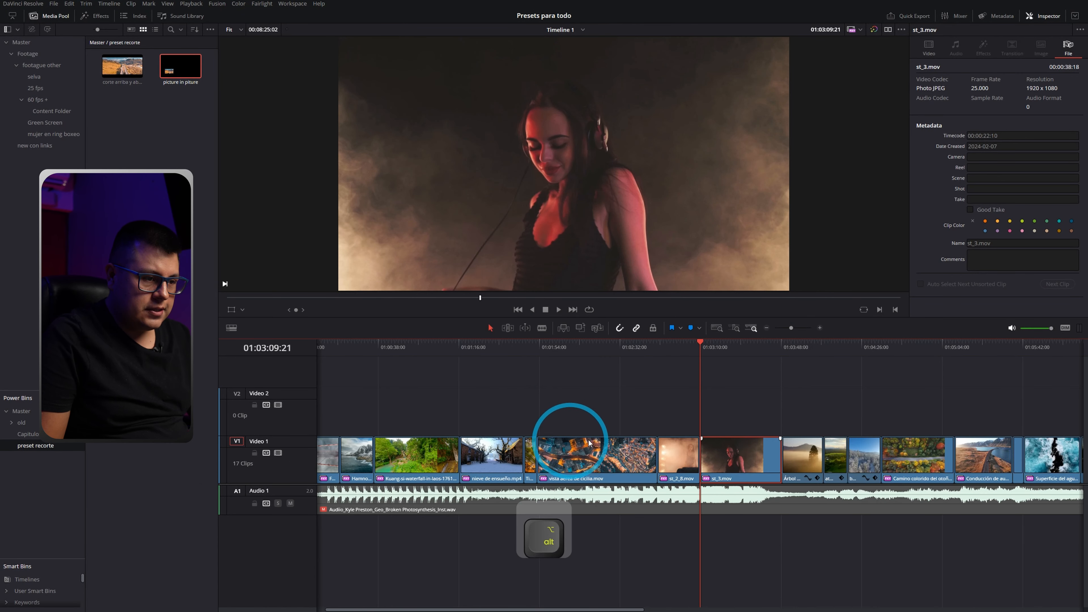
click(700, 449)
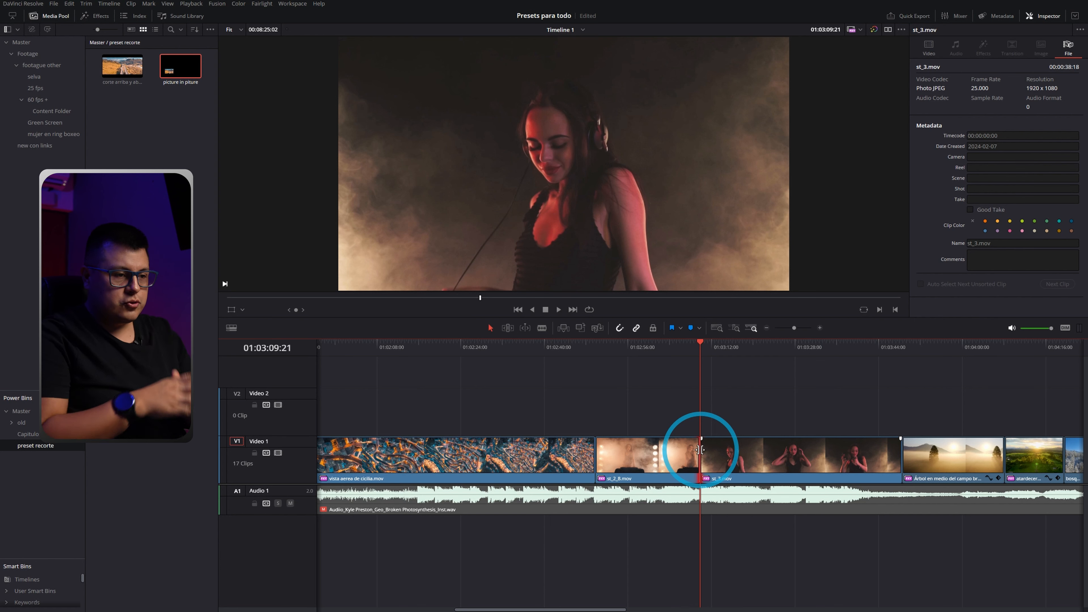
key(ctrl)
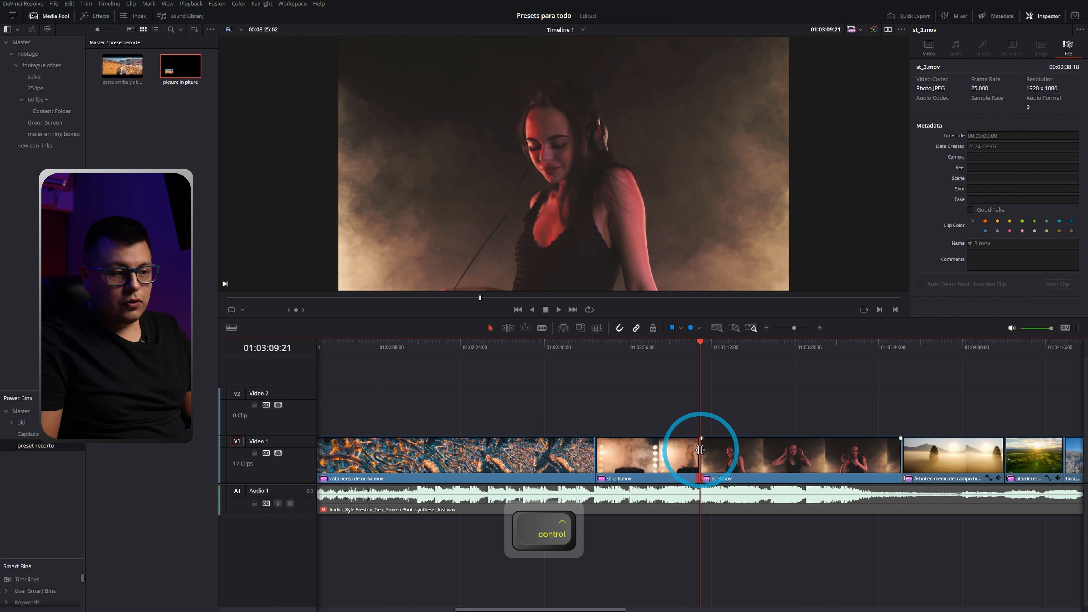
key(ctrl+t)
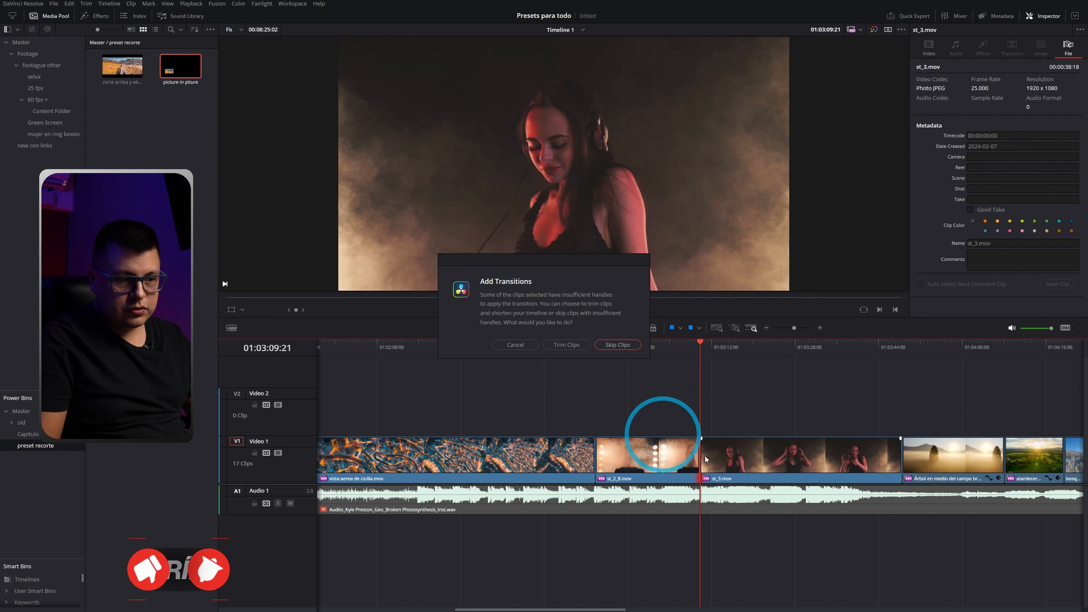
click(557, 345)
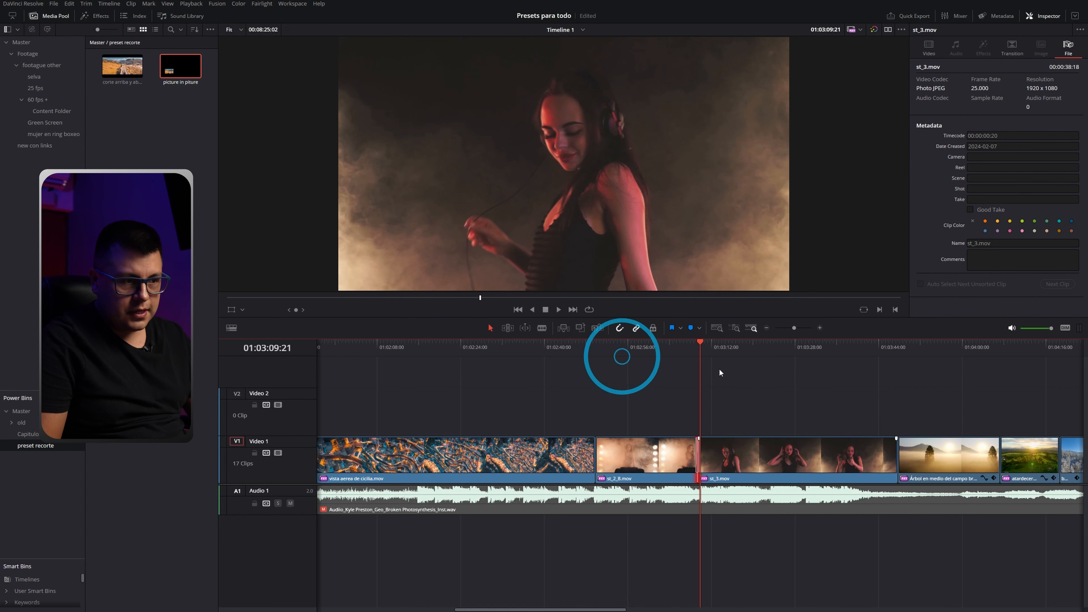
alt+scroll(690, 348, up, 10)
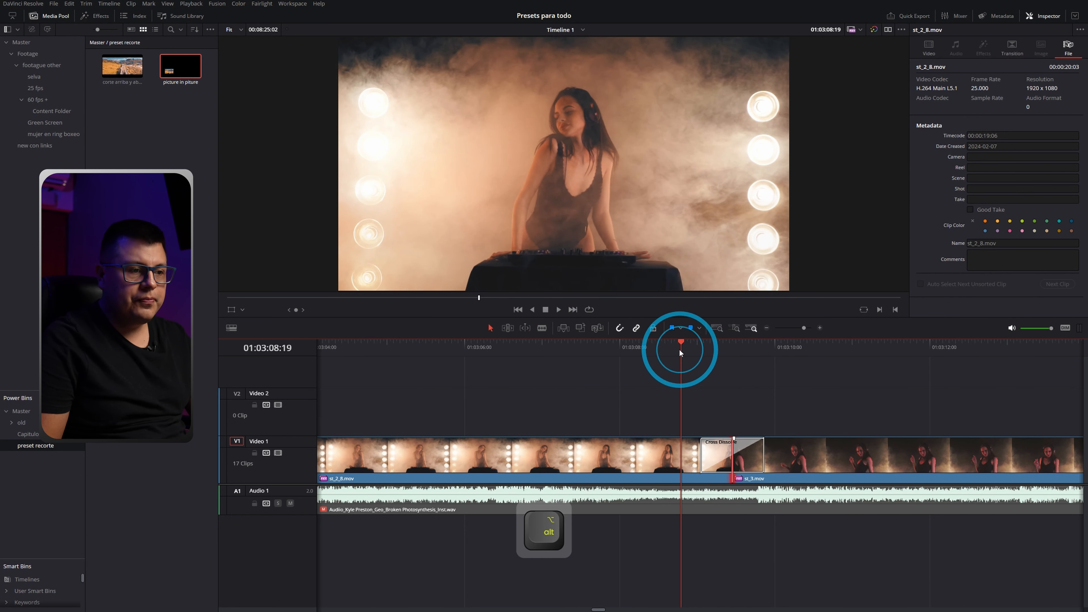
key(alt+space)
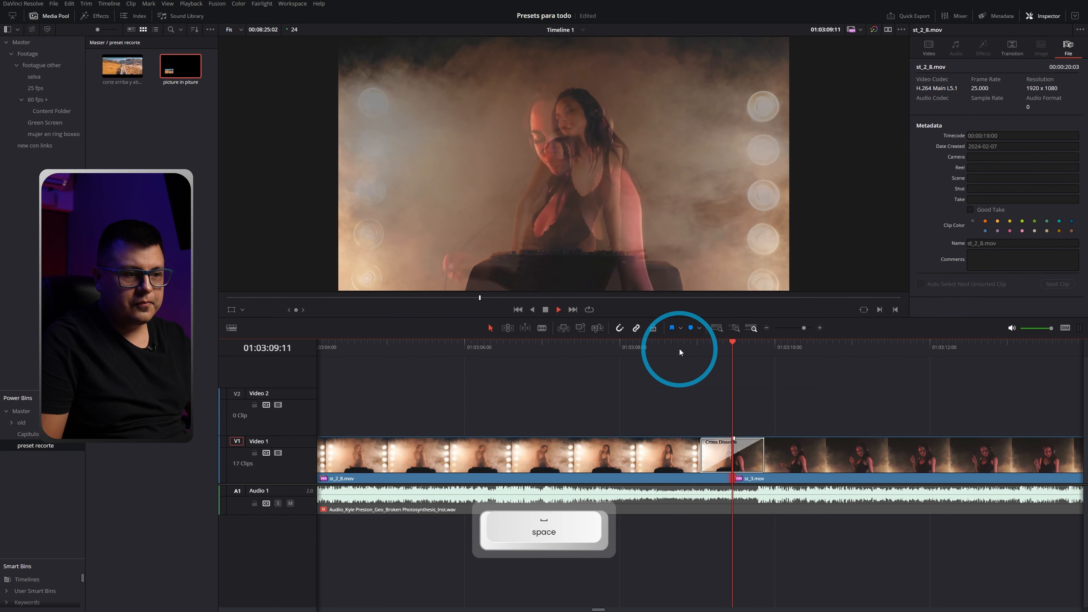
Delete the Cross Dissolve and list all video transitions in the effects library without the search filter.
key(Delete)
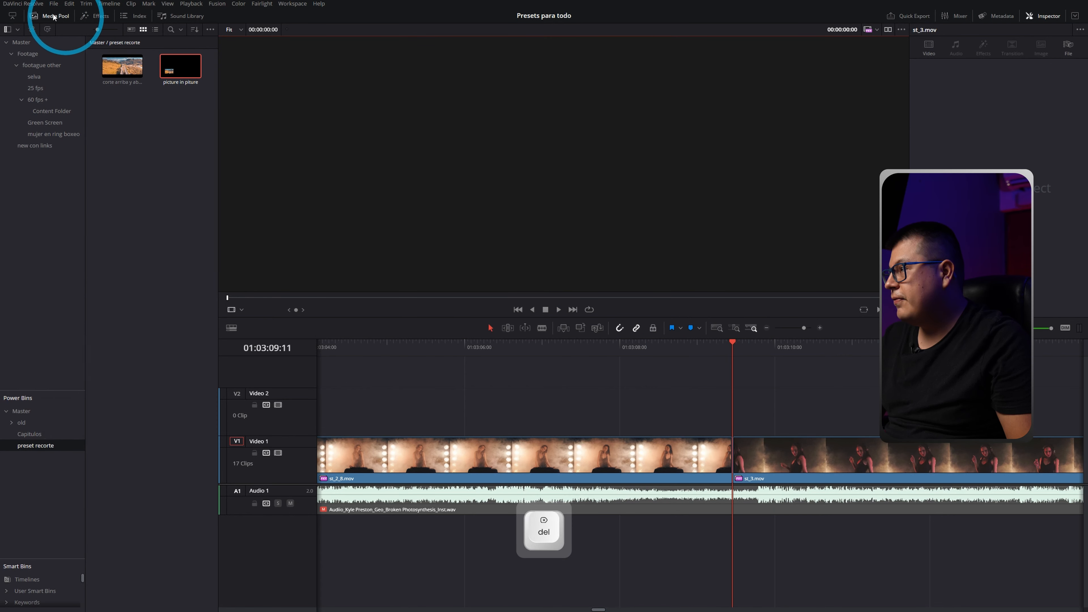
click(53, 17)
click(99, 18)
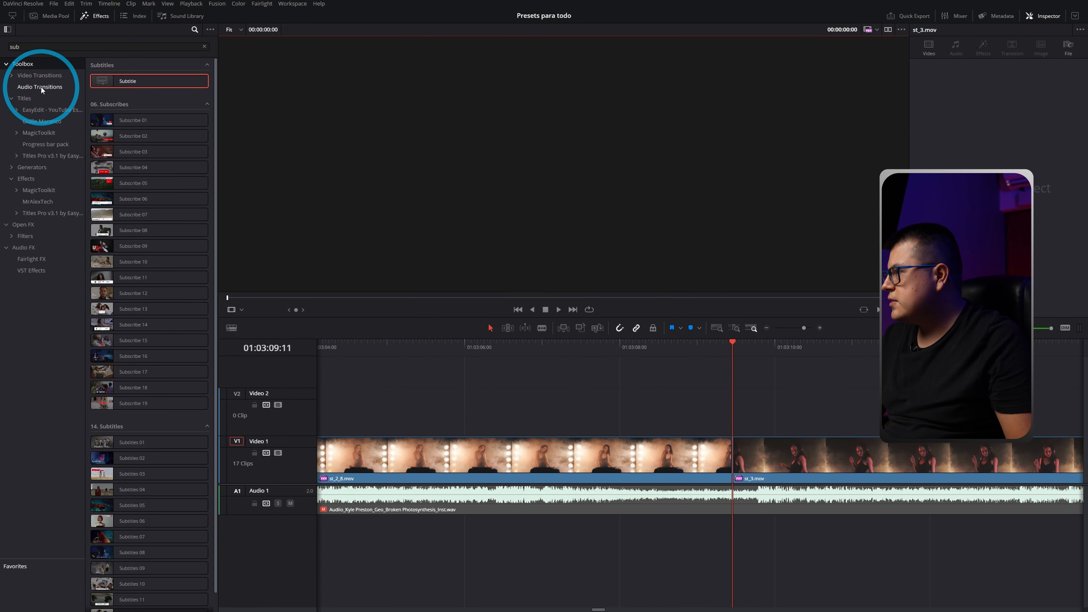
click(42, 76)
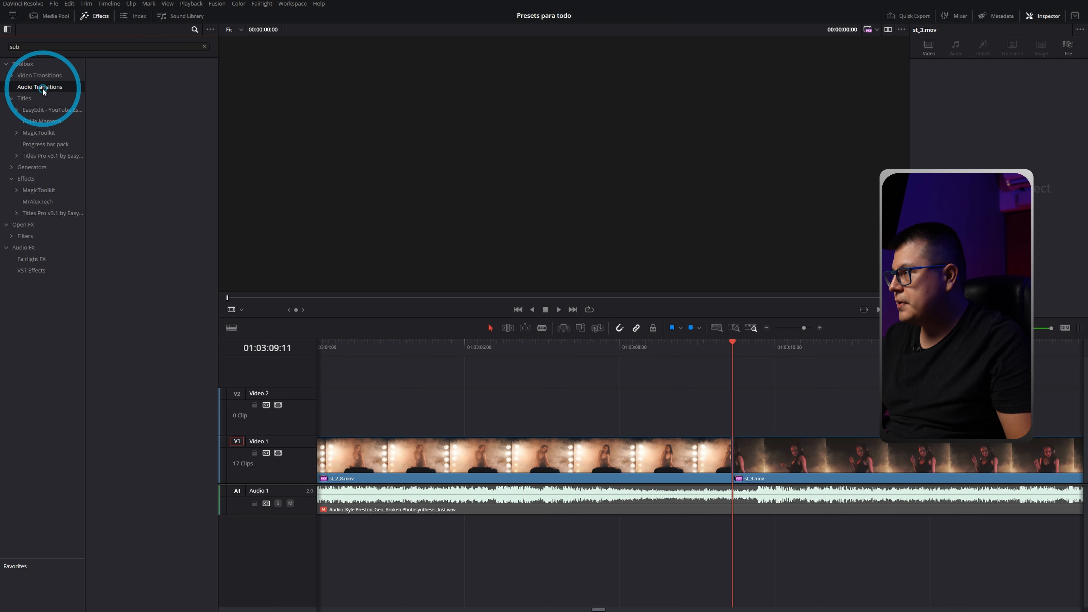
click(42, 74)
click(205, 45)
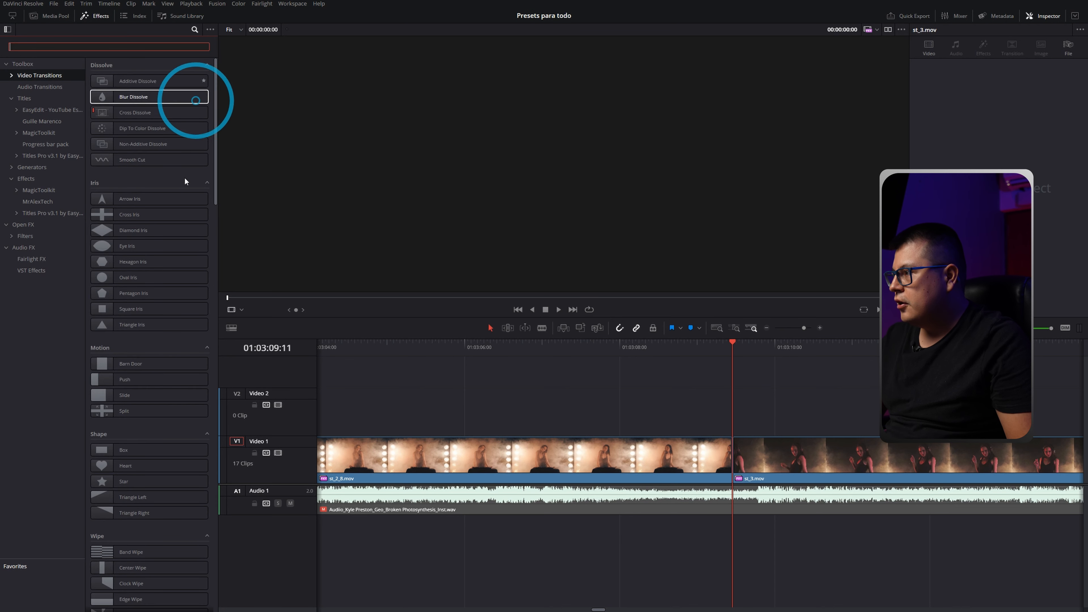
Apply the Arrow Iris transition at the cut between st_2_8.mov and st_3.mov.
click(110, 198)
click(136, 187)
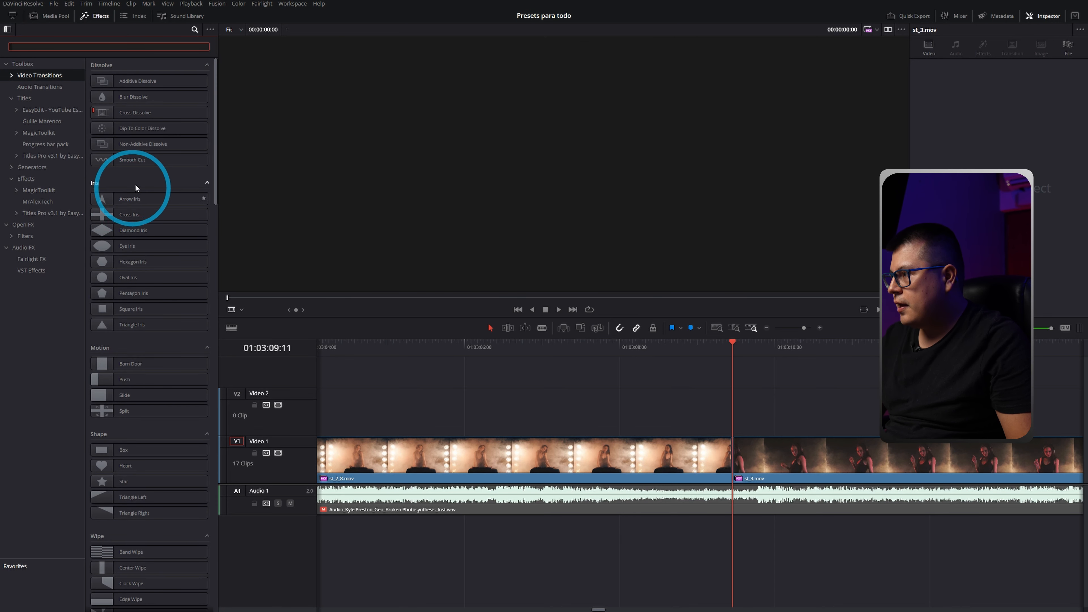
drag(138, 201, 731, 454)
key(space)
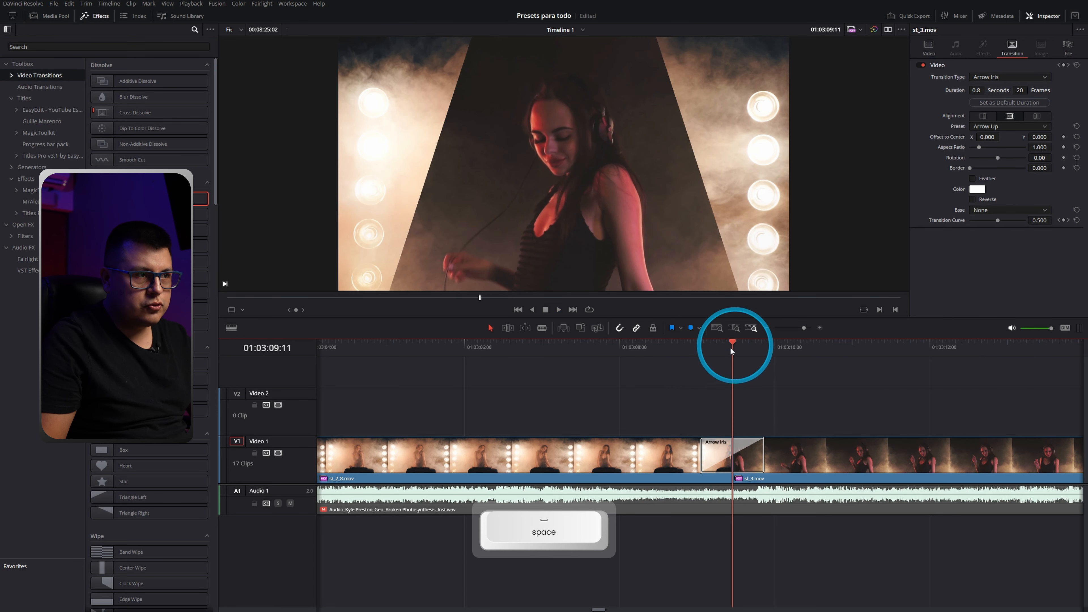
Set the Arrow Iris transition to aspect ratio 1.885, rotation -90.69 and border 201.530, with Feather, Reverse and In & Out easing.
key(Left)
key(Left)
key(Left)
key(Left)
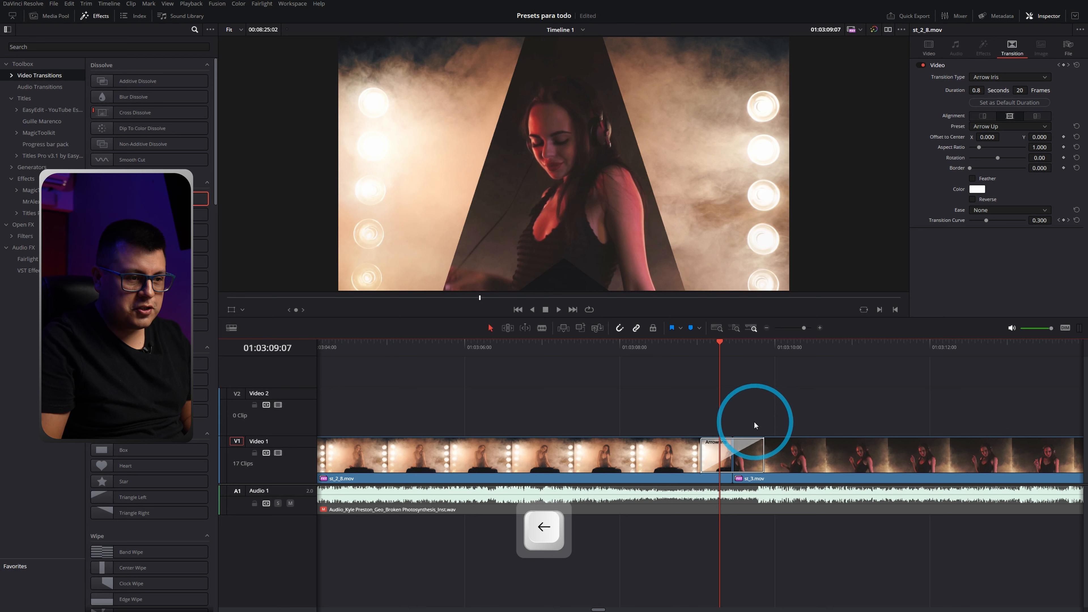
click(735, 448)
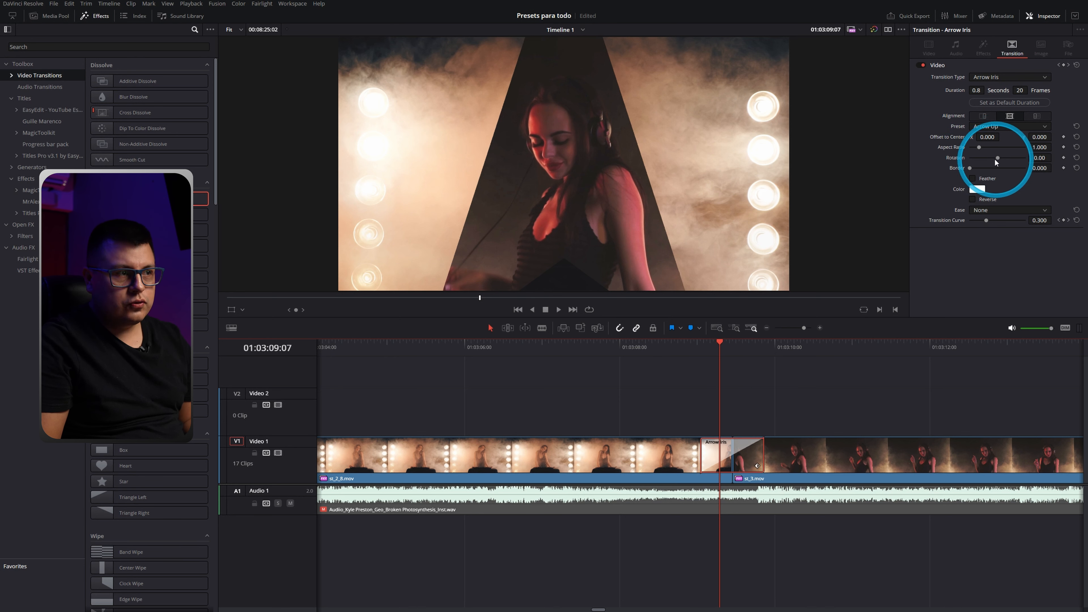
drag(996, 161, 989, 148)
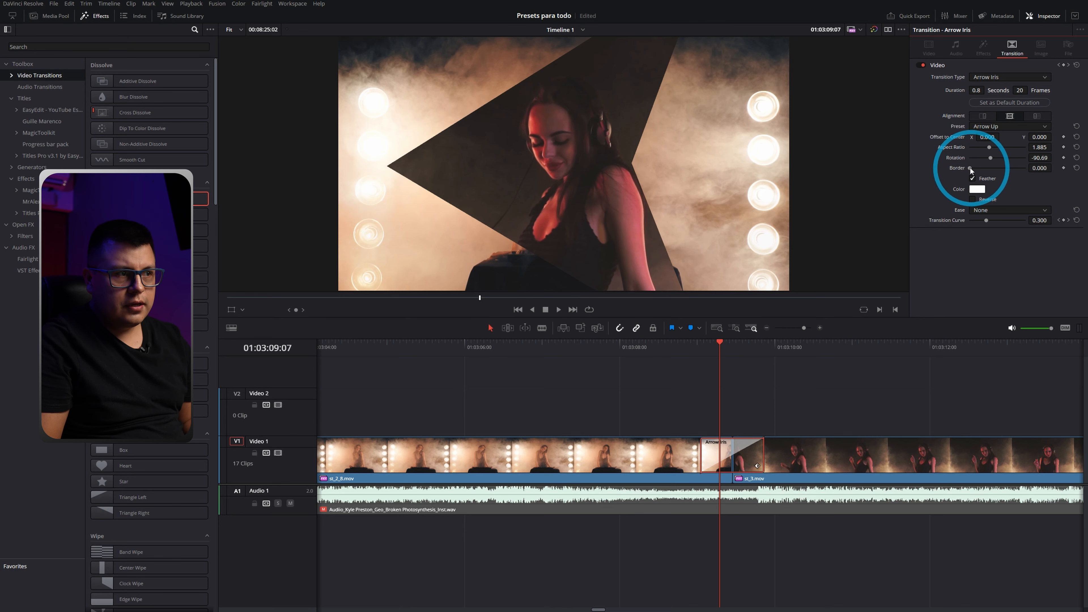
drag(971, 171, 989, 169)
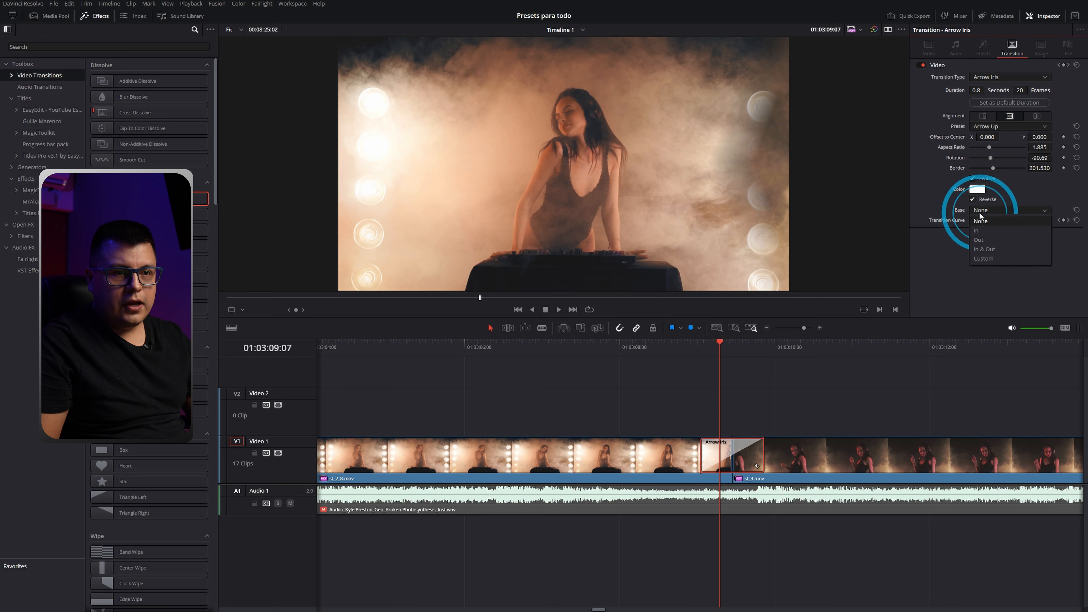
click(989, 251)
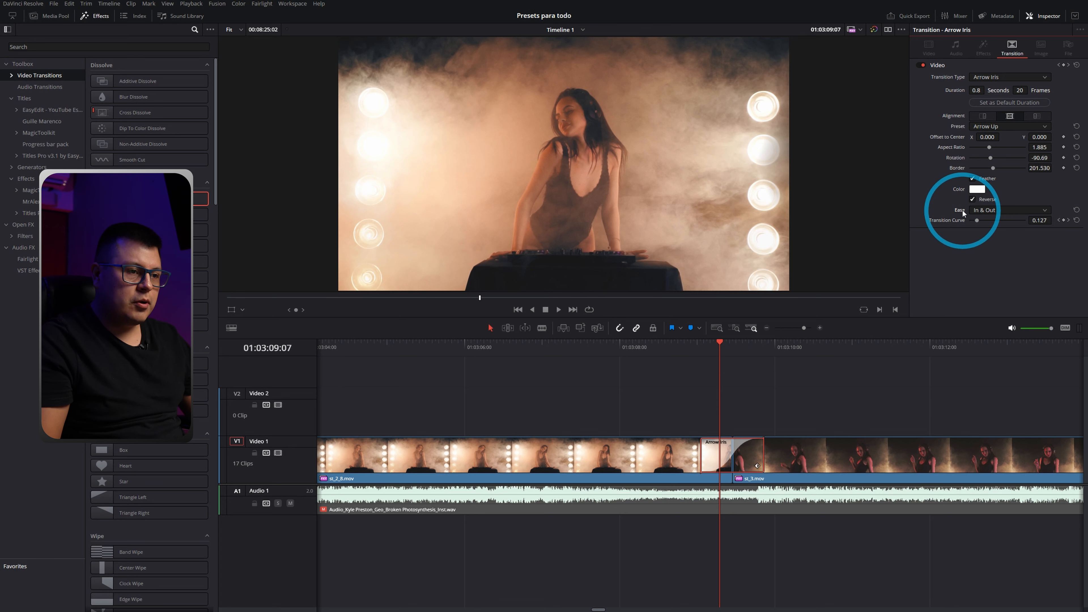
Play back and scrub through the customized Arrow Iris transition.
click(672, 346)
key(space)
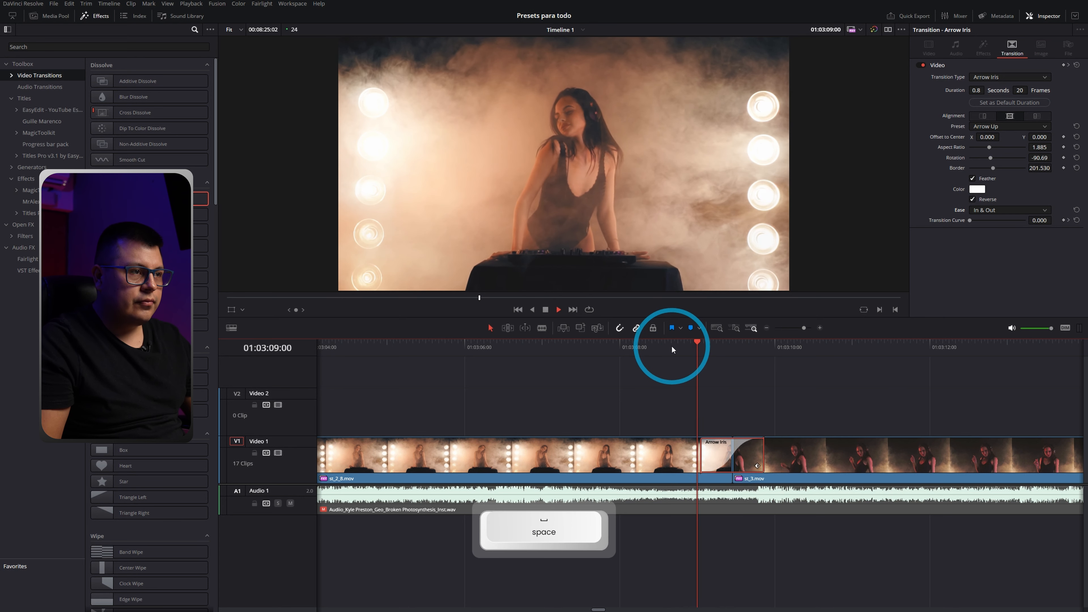
click(733, 342)
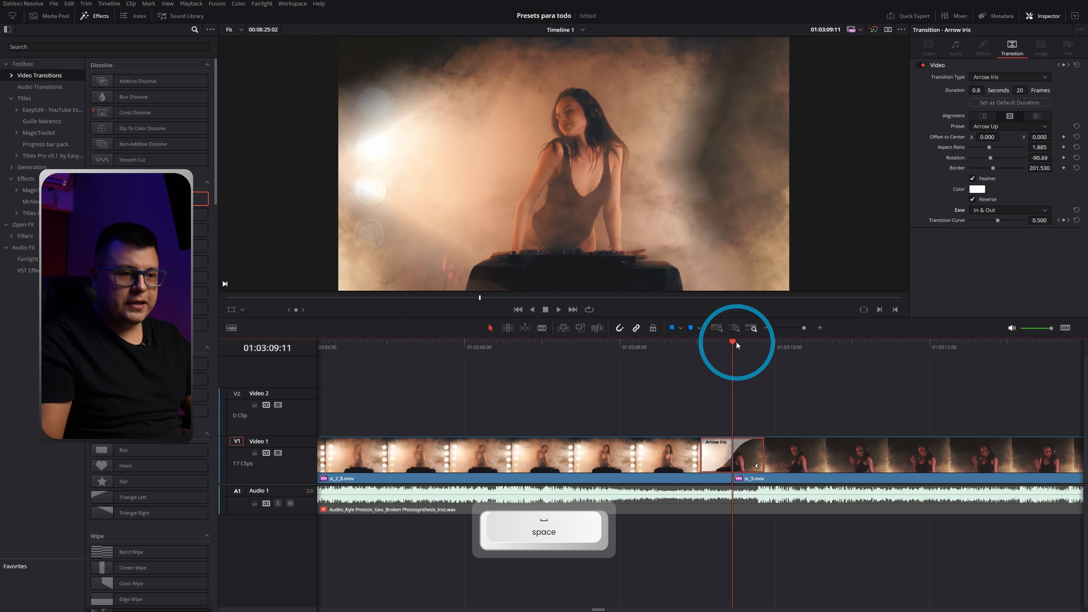
click(728, 346)
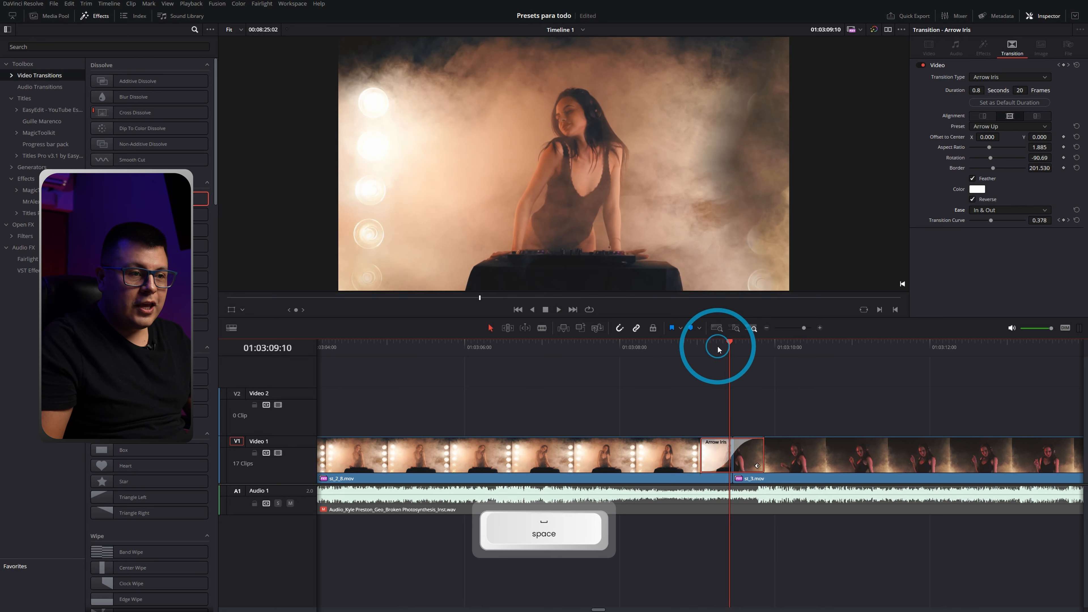
click(731, 350)
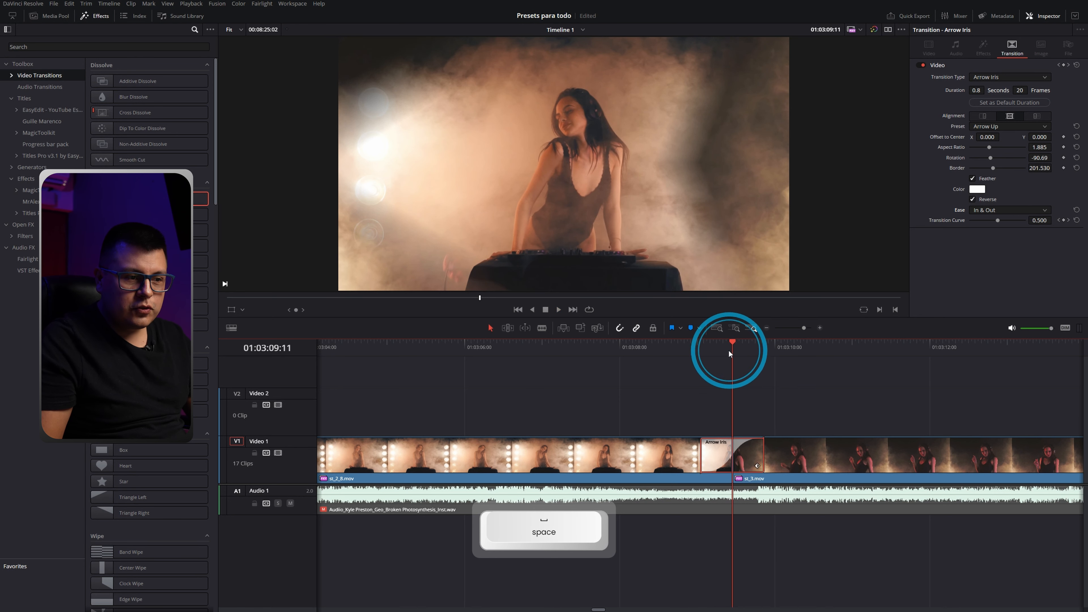
Save the customized Arrow Iris as a transition preset named arrow HR.
right_click(719, 455)
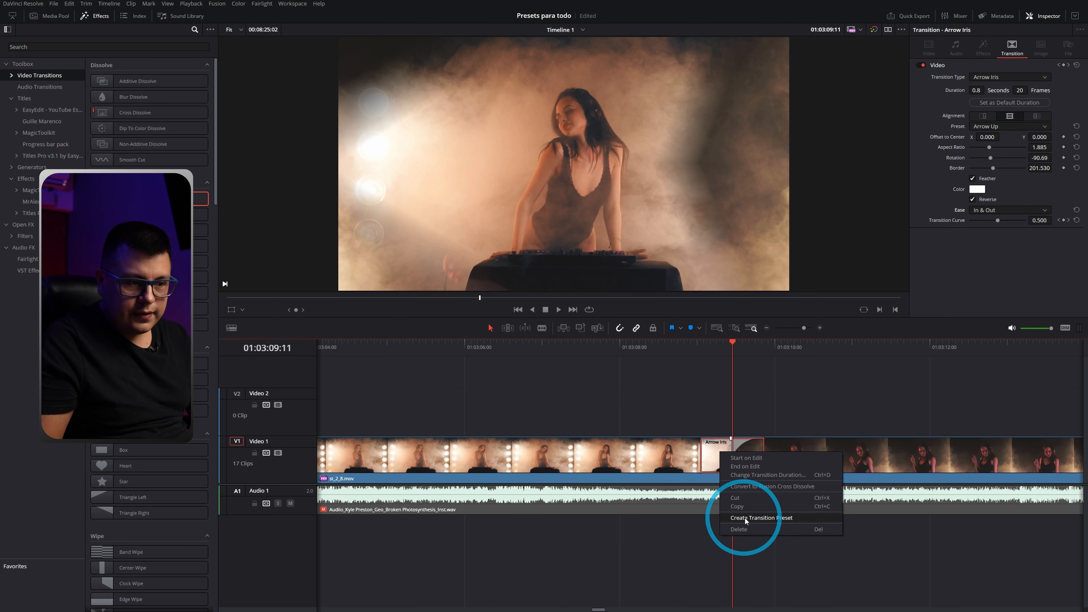
click(764, 518)
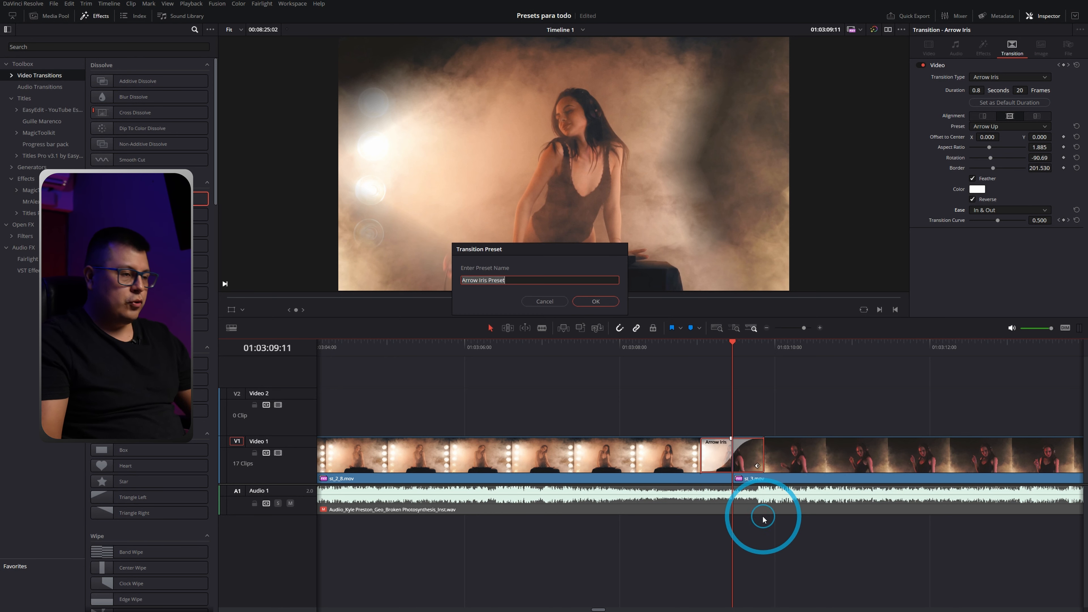
text(arrow J)
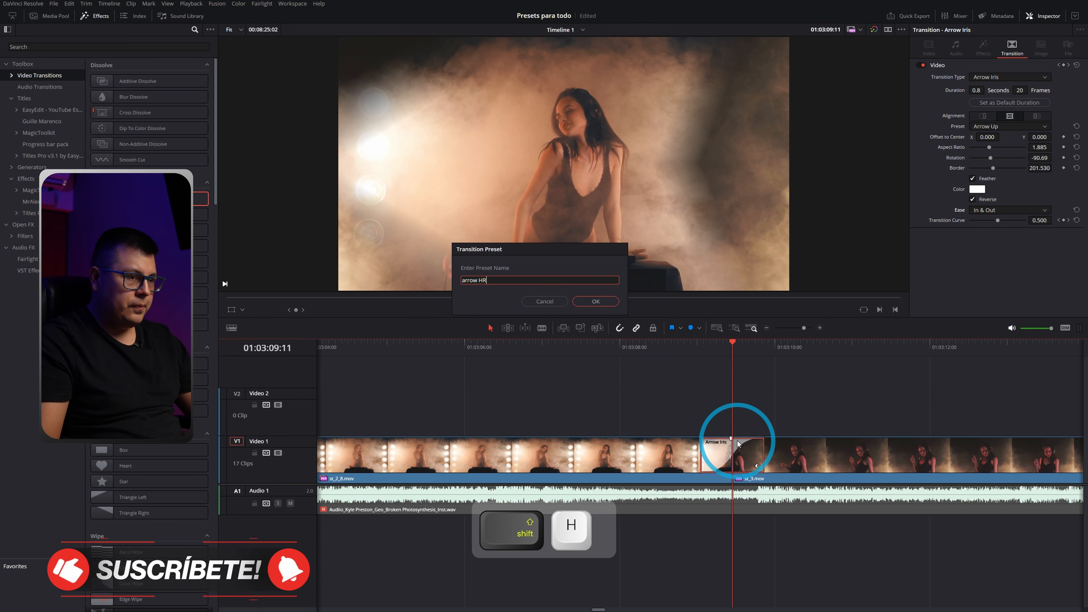
text(R)
key(Return)
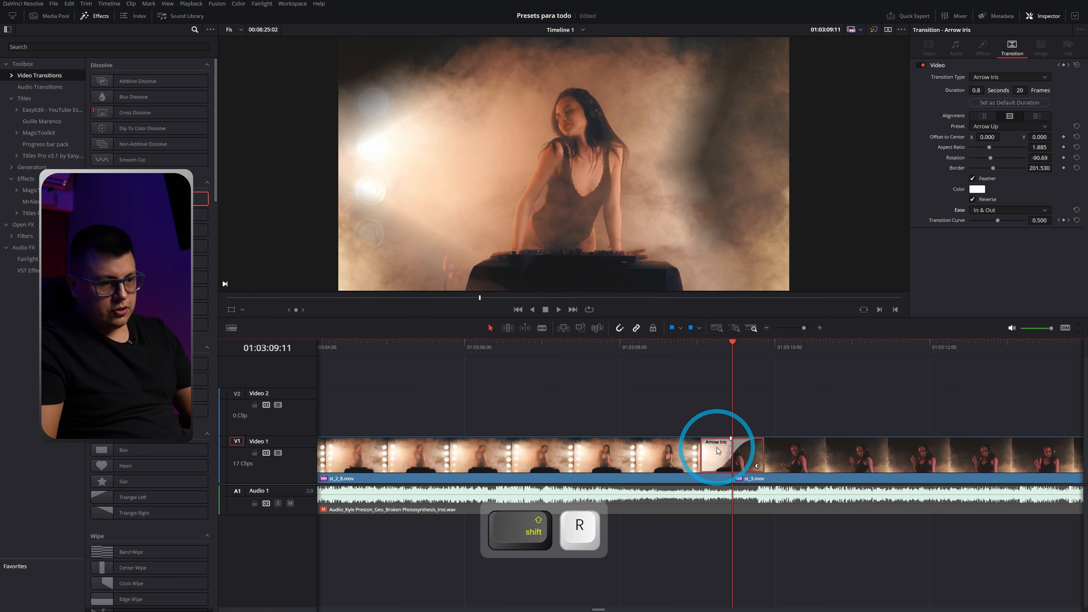
Delete the Arrow Iris transition and place the playhead at the cut between the bosque de invierno and Camino colorido del otoño.mp4 clips.
key(Delete)
scroll(698, 414, down, 5)
scroll(768, 356, up, 3)
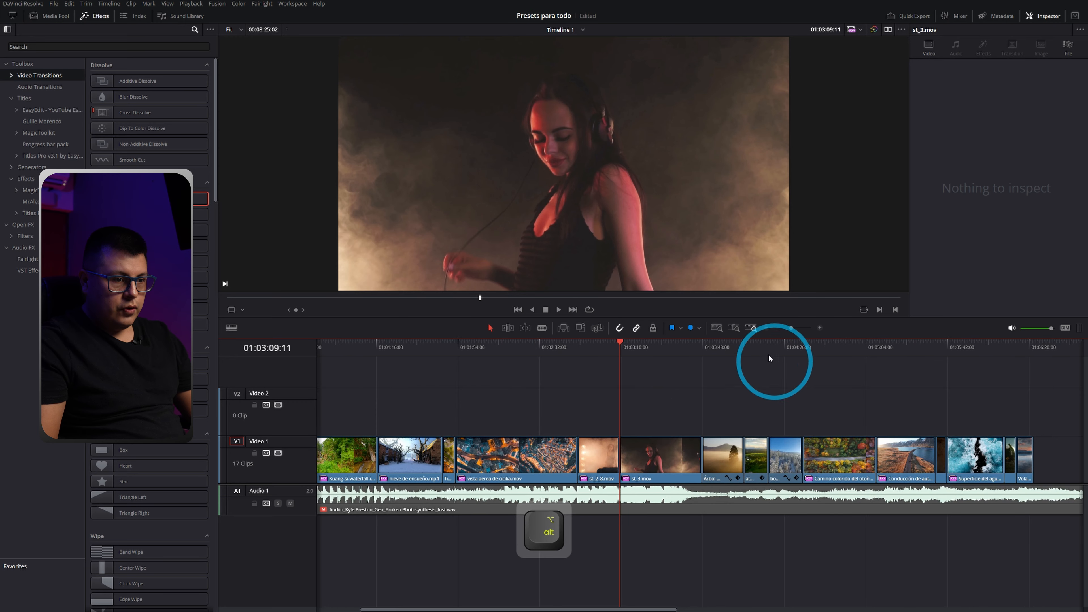
click(769, 352)
scroll(769, 353, up, 4)
click(782, 351)
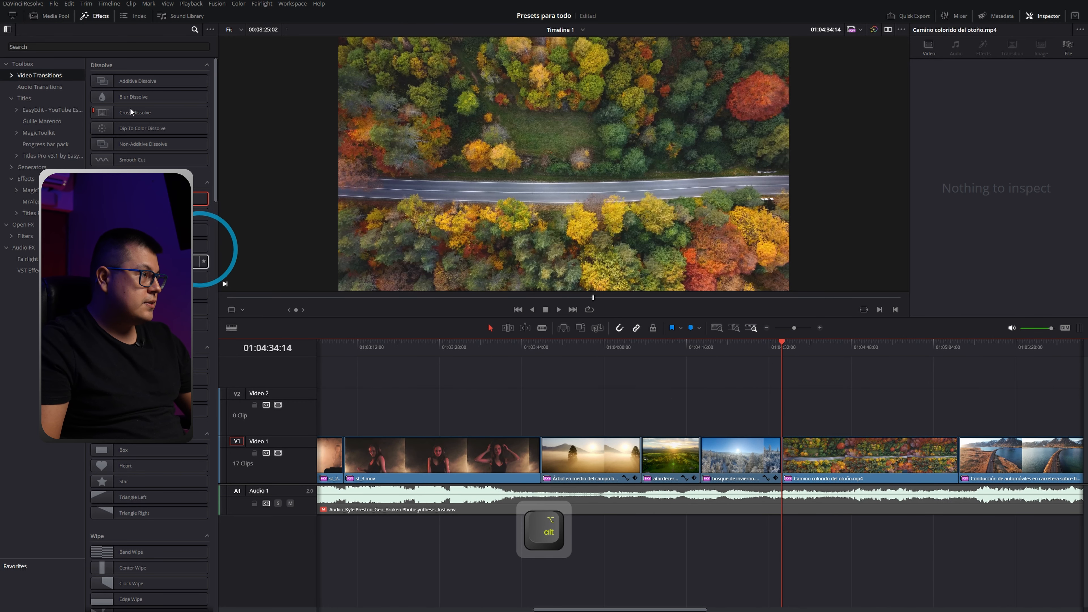
Search the video transitions for hr, and mark the arrow HR preset as a favorite in an enlarged Favorites list.
click(109, 45)
text(hr)
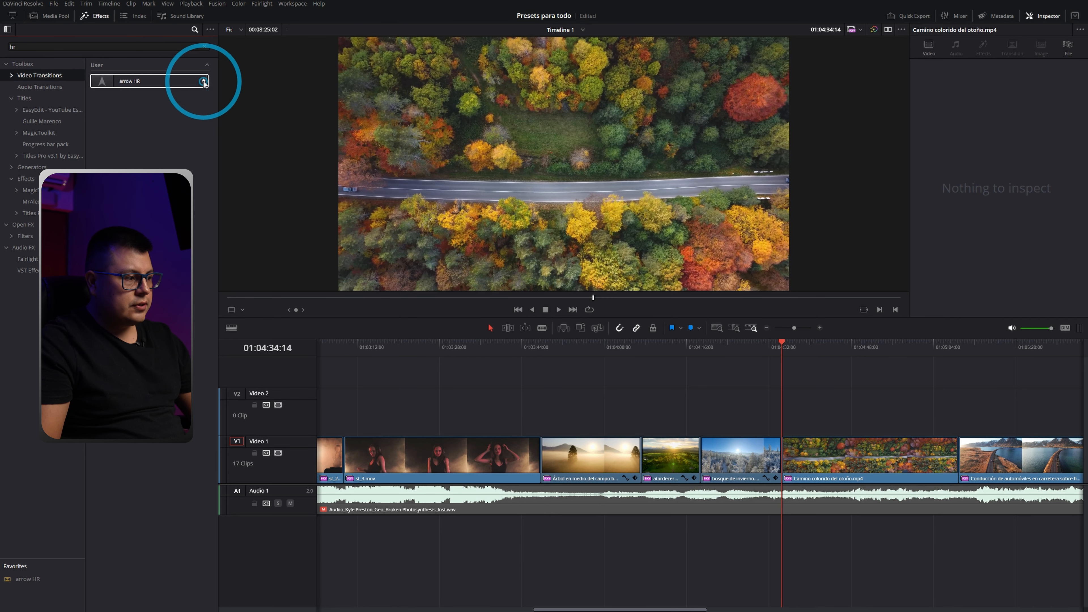
click(52, 556)
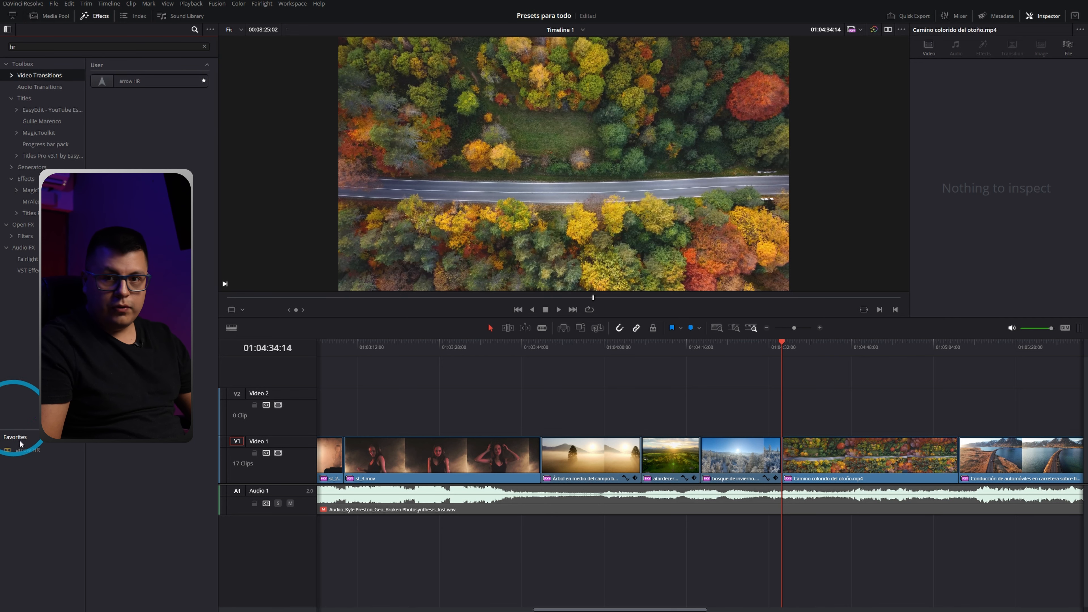
click(127, 81)
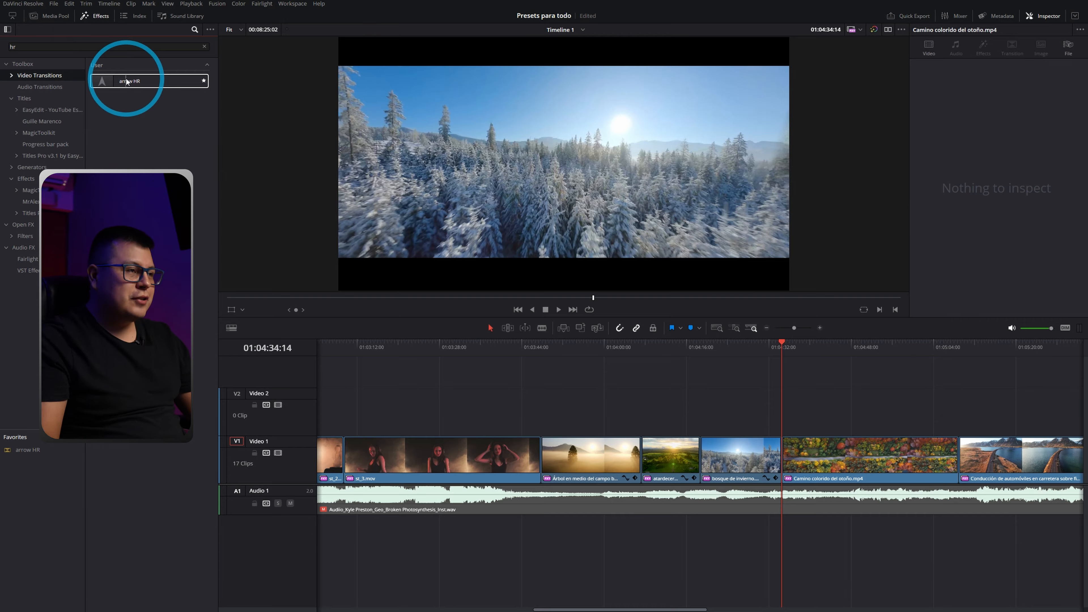